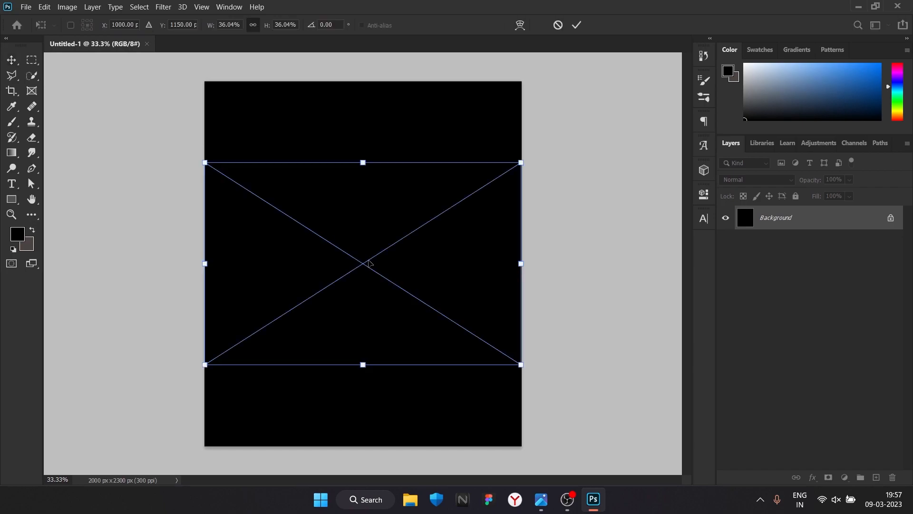
Scale the placed snake image to about 2169 x 1384 px and move it toward the upper part of the canvas.
left_click_drag(365, 365, 367, 380)
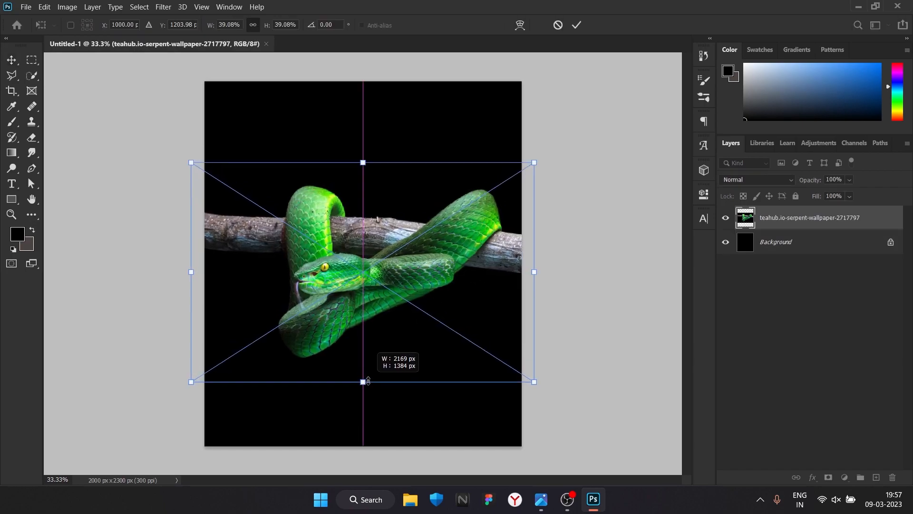
left_click(576, 24)
left_click_drag(455, 265, 448, 227)
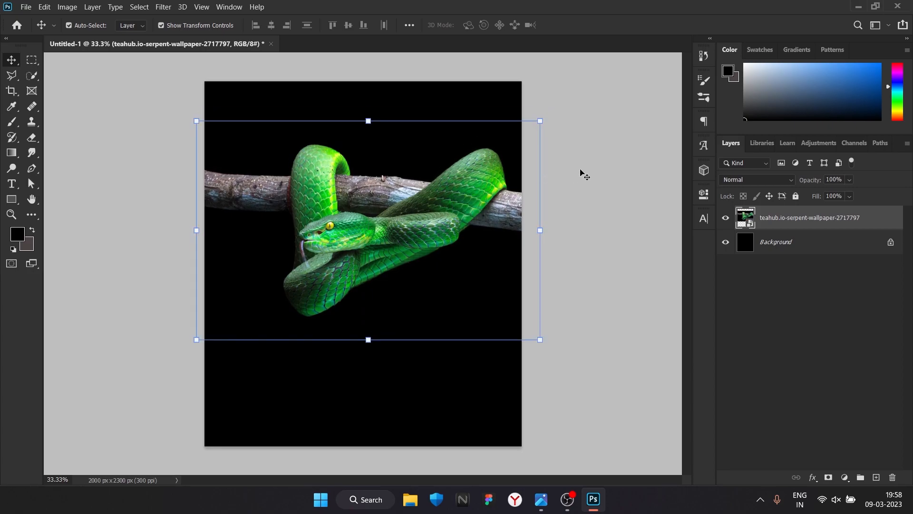
Select the snake and the branch with Quick Selection, subtracting the dark gap behind the snake's head.
key("w")
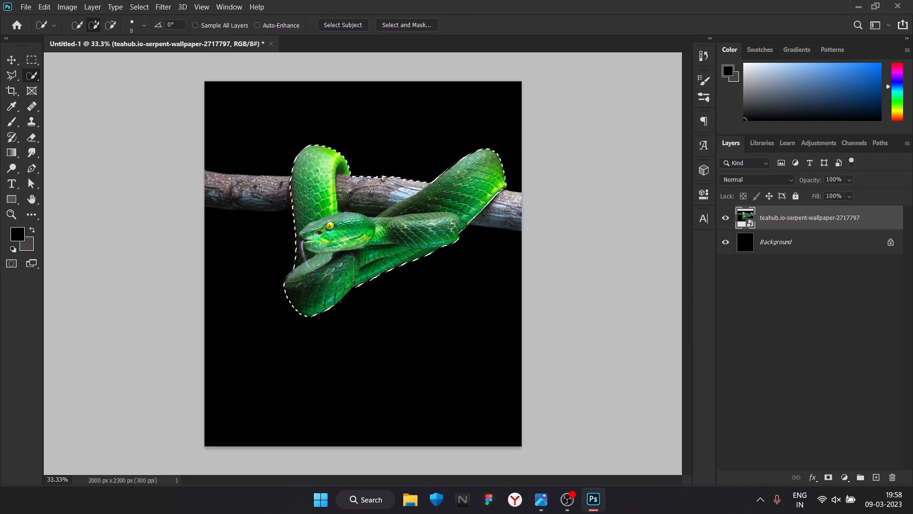
left_click(497, 215)
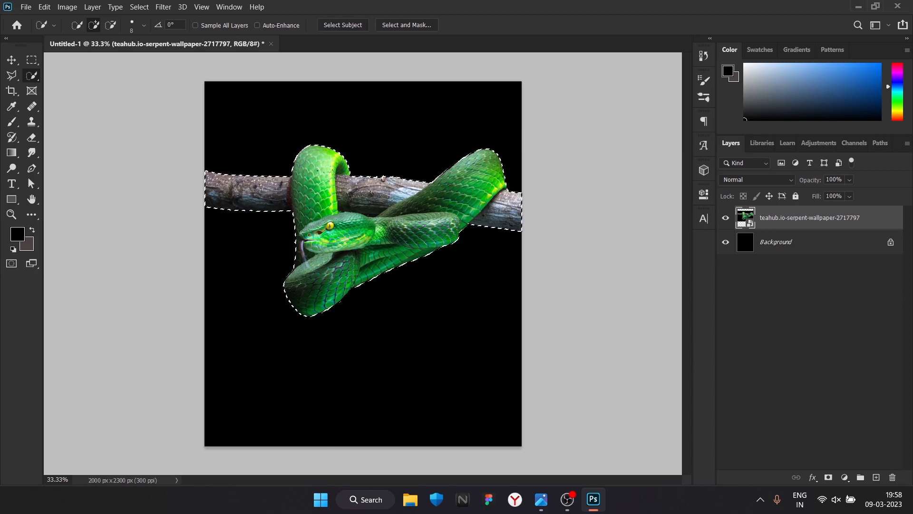
left_click(379, 216, "alt")
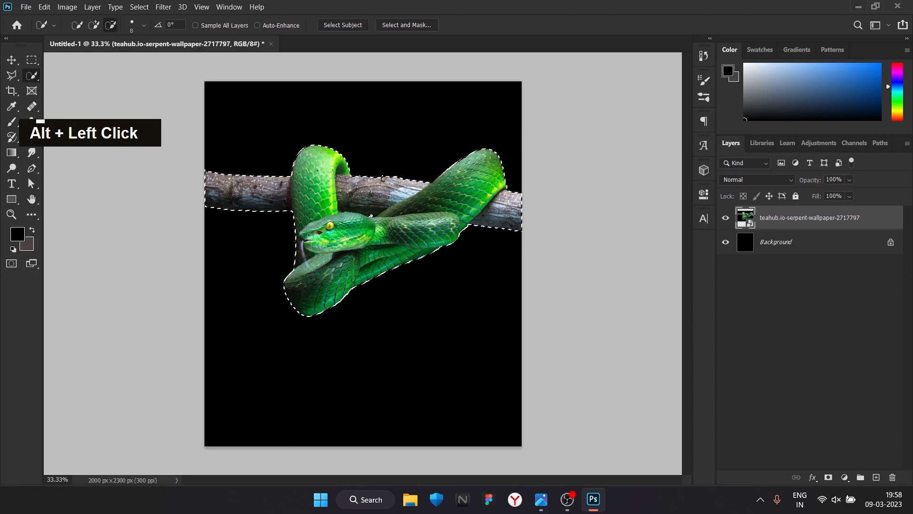
scroll(365, 223, "up", 7)
key("super")
key("super")
left_click(370, 176, "alt")
left_click(345, 179, "alt")
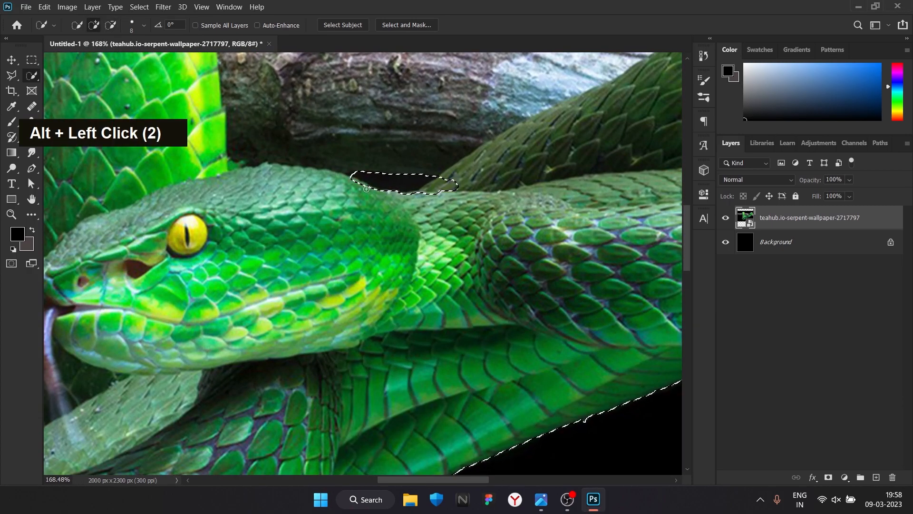
left_click(367, 176, "alt")
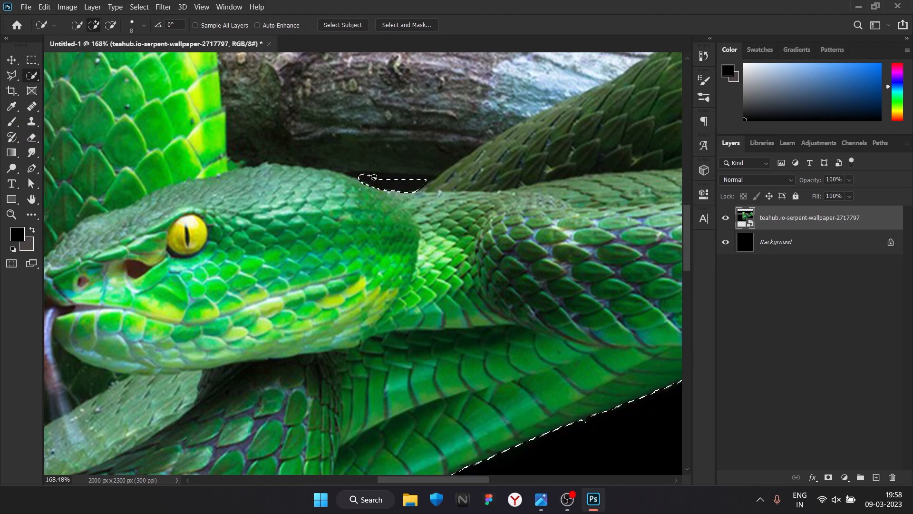
key("super")
scroll(381, 179, "down", 11, "alt")
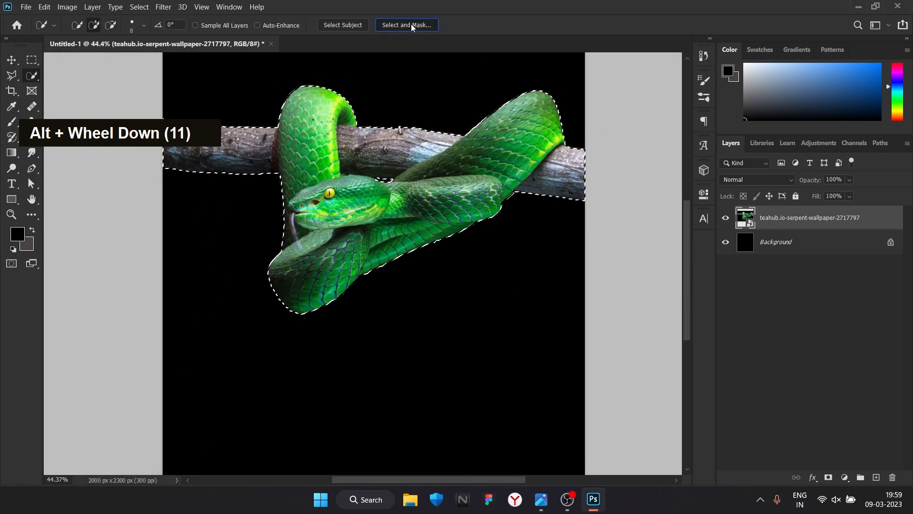
Refine the selection on a 100% white preview with radius 1 px, smooth 24, contrast 60% and shift edge -92%.
left_click(407, 25)
left_click(793, 98)
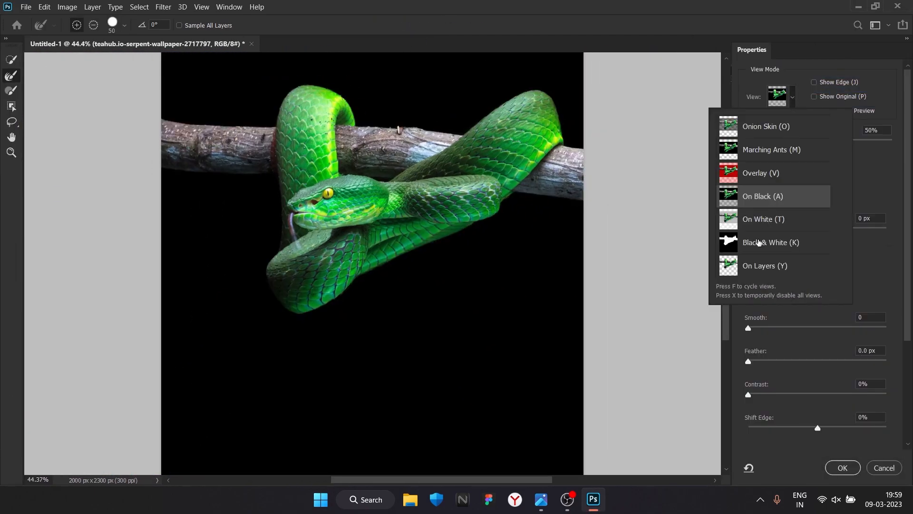
left_click(759, 219)
left_click_drag(817, 141, 911, 162)
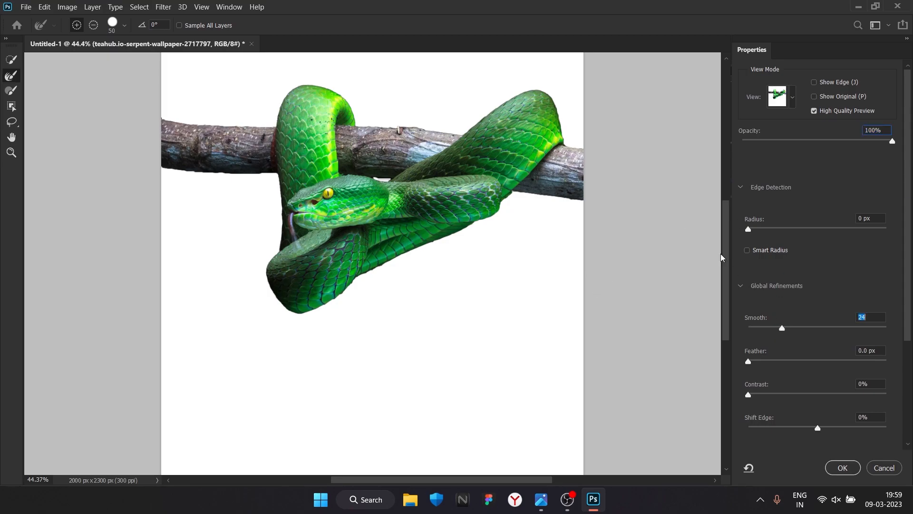
left_click_drag(785, 235, 756, 230)
left_click(887, 356)
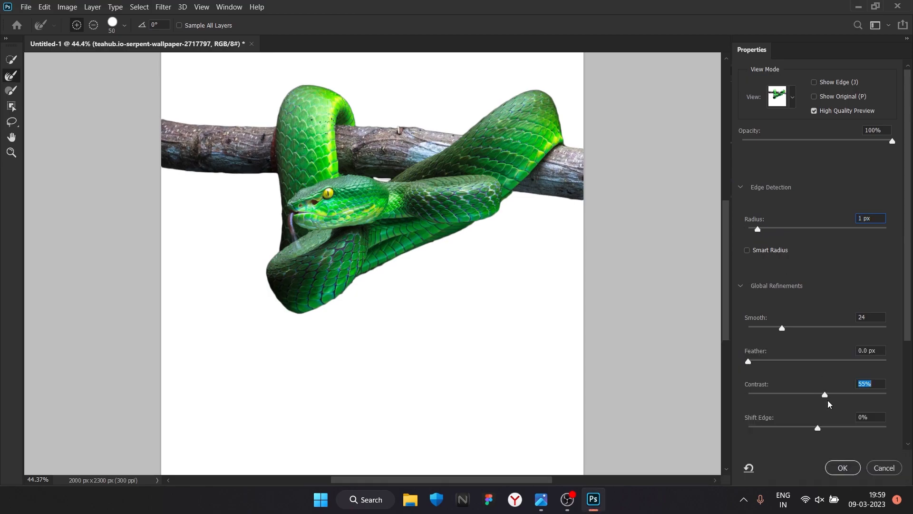
left_click_drag(808, 429, 793, 429)
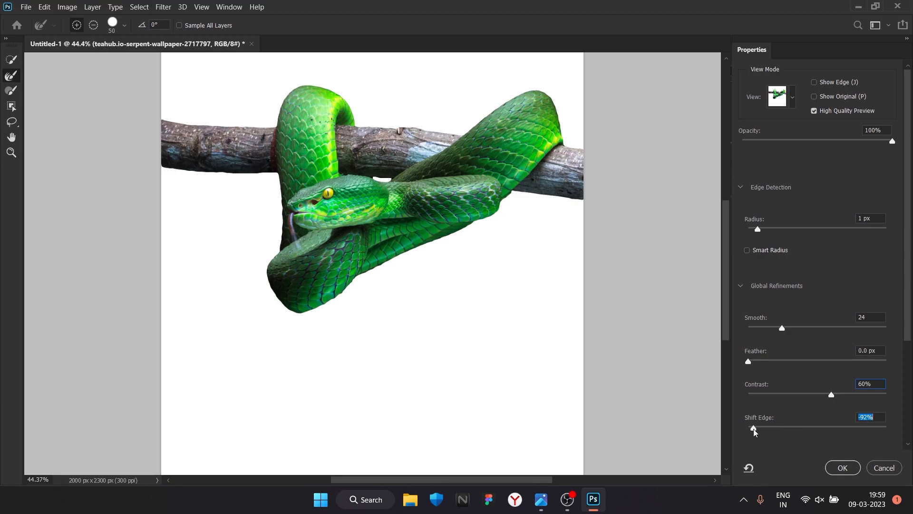
left_click(842, 468)
Copy the selected snake and branch to a new layer and delete the original serpent image layer.
key("ctrl+j")
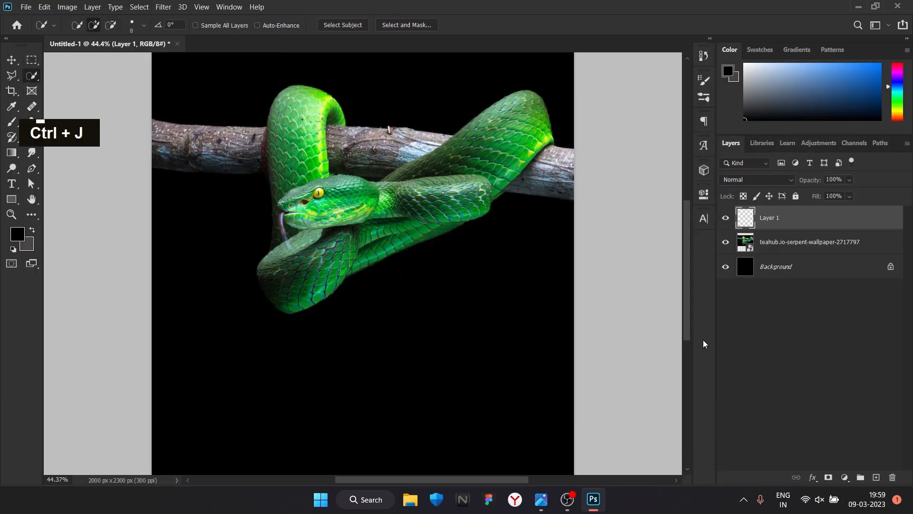
left_click_drag(808, 242, 893, 479)
key("v")
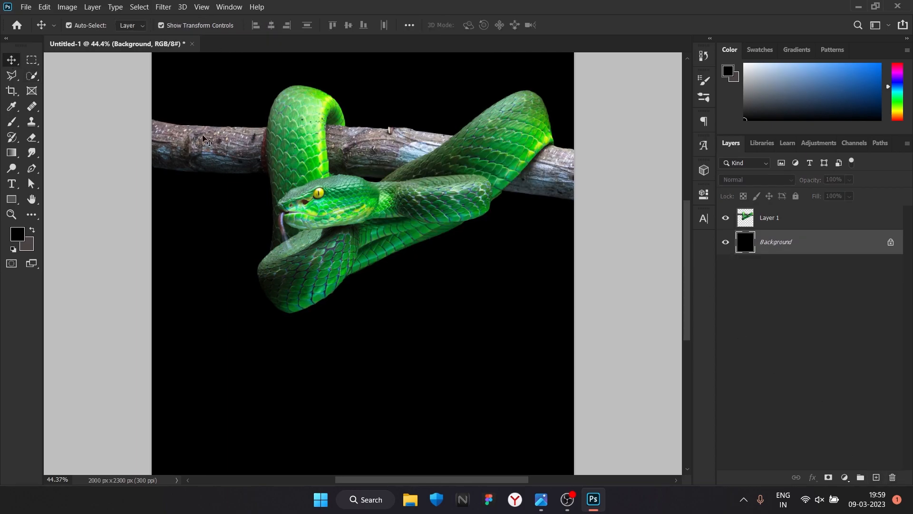
Hide the snake cutout layer and start a text layer in The Bold Font, Bold, coloured white.
scroll(362, 263, "down", 3)
left_click(725, 217)
left_click(11, 183)
left_click(289, 208)
left_click(703, 218)
left_click(633, 235)
left_click(630, 282)
left_click(670, 286)
left_click_drag(630, 312, 638, 250)
key("Return")
Enter the text SNAKE in the new text layer.
key("BackSpace")
key("Home")
key("Right")
key("BackSpace")
key("BackSpace")
type("SNAKE")
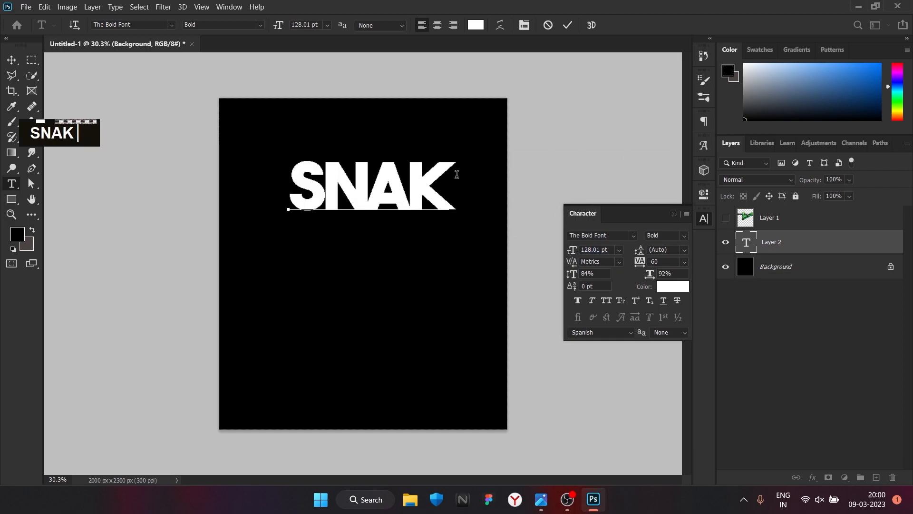
Enlarge the SNAKE text to 178.01 pt so it spans nearly the full canvas width.
left_click(12, 59)
left_click_drag(573, 255, 576, 255)
left_click_drag(640, 263, 641, 263)
left_click_drag(572, 250, 582, 250)
Duplicate the SNAKE text twice and stack the three lines closely below one another.
left_click_drag(477, 184, 461, 310)
left_click_drag(462, 249, 462, 246)
left_click(510, 236)
scroll(510, 236, "down", 3)
scroll(510, 237, "up", 1)
scroll(511, 236, "up", 2)
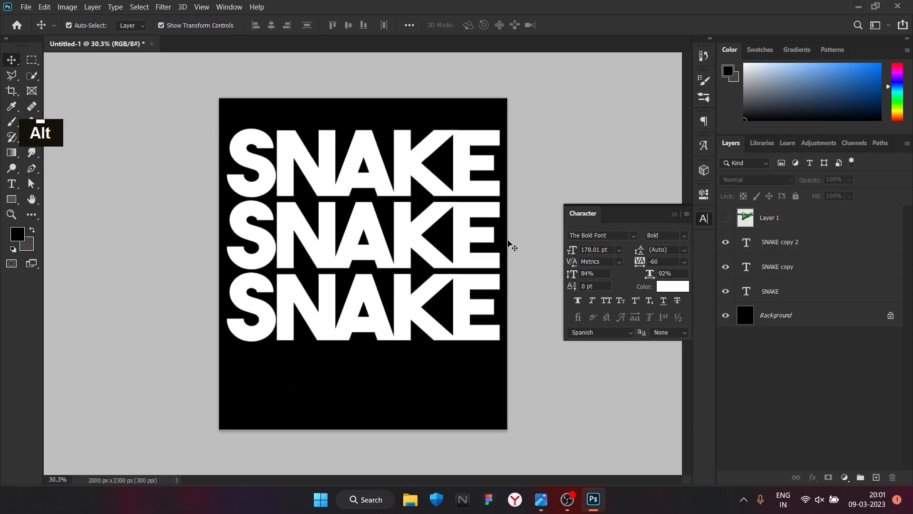
Show the snake cutout layer again over the stacked SNAKE lettering.
left_click(541, 499)
left_click(593, 498)
left_click(725, 217)
scroll(373, 251, "up", 2)
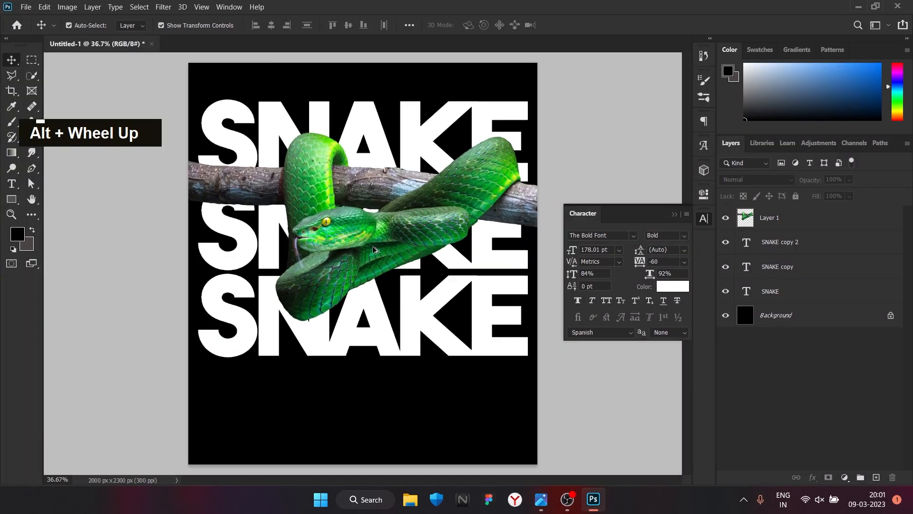
scroll(372, 251, "down", 1)
left_click(372, 251)
left_click(544, 156)
Move all three SNAKE text lines up so the first line sits just below the canvas's upper edge.
left_click_drag(471, 131, 471, 111)
left_click_drag(484, 256, 485, 235)
left_click_drag(480, 316, 480, 294)
scroll(479, 285, "up", 1)
scroll(480, 271, "down", 1)
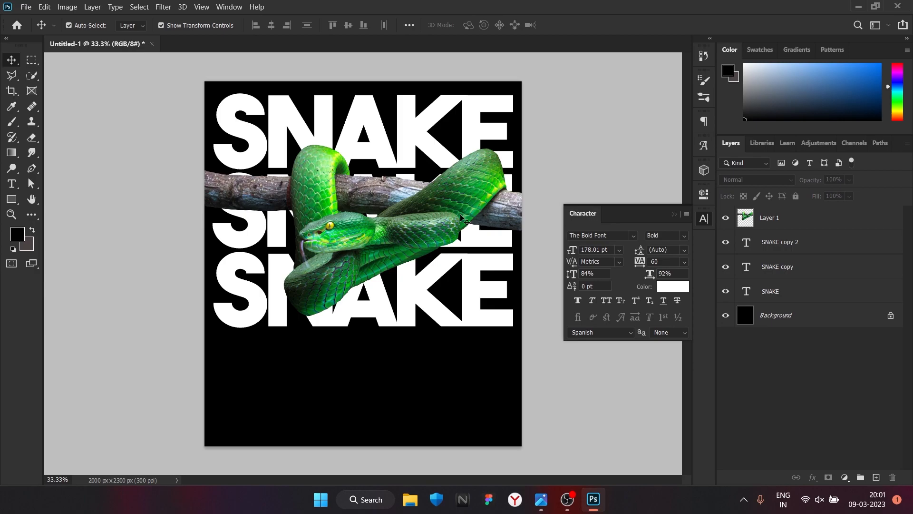
Add a layer beneath the snake cutout and paint a soft black shadow below the snake with a 500 px brush.
left_click(449, 231)
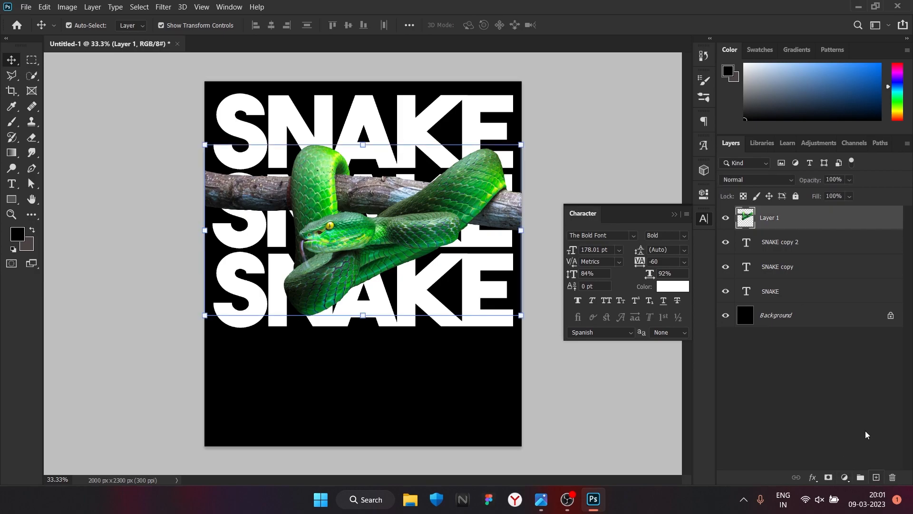
left_click(876, 477, "ctrl")
key("b")
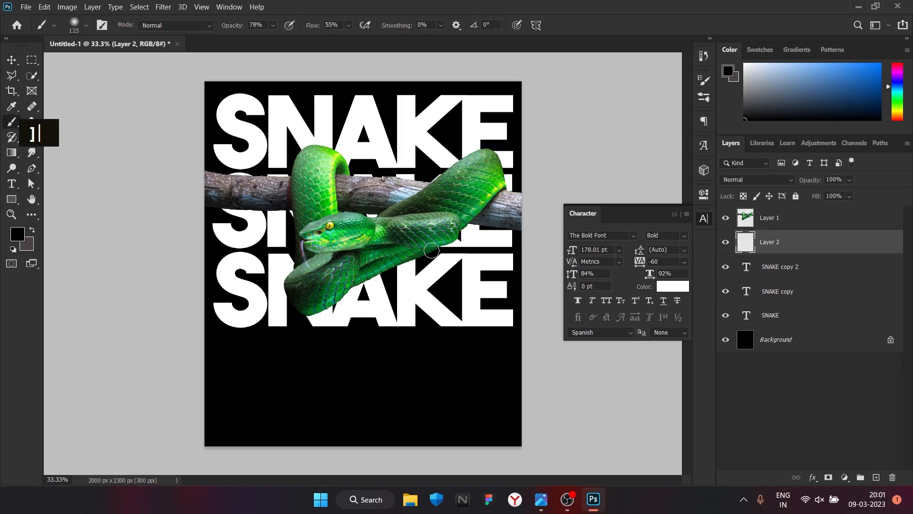
left_click_drag(446, 233, 338, 304)
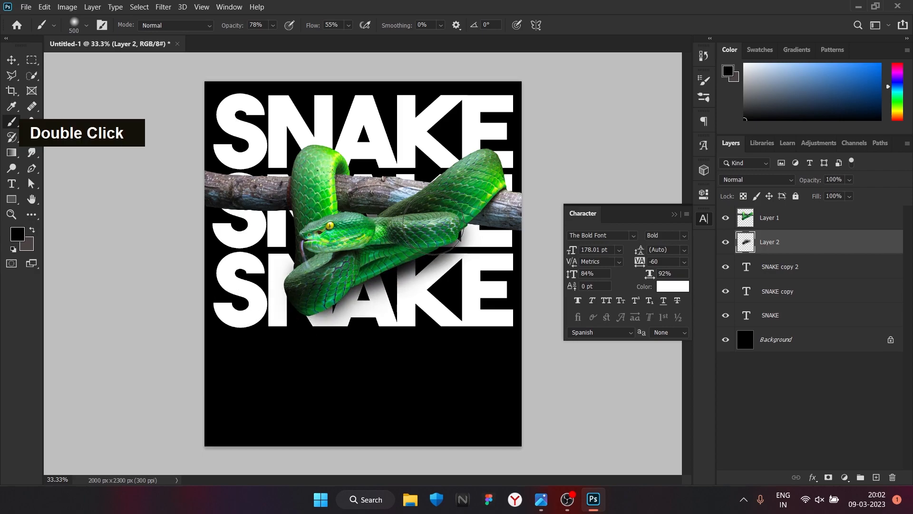
mouse_move(276, 205)
left_mouse_down()
mouse_move(237, 230)
mouse_move(228, 185)
left_mouse_up()
key("ctrl+z")
key("ctrl+z")
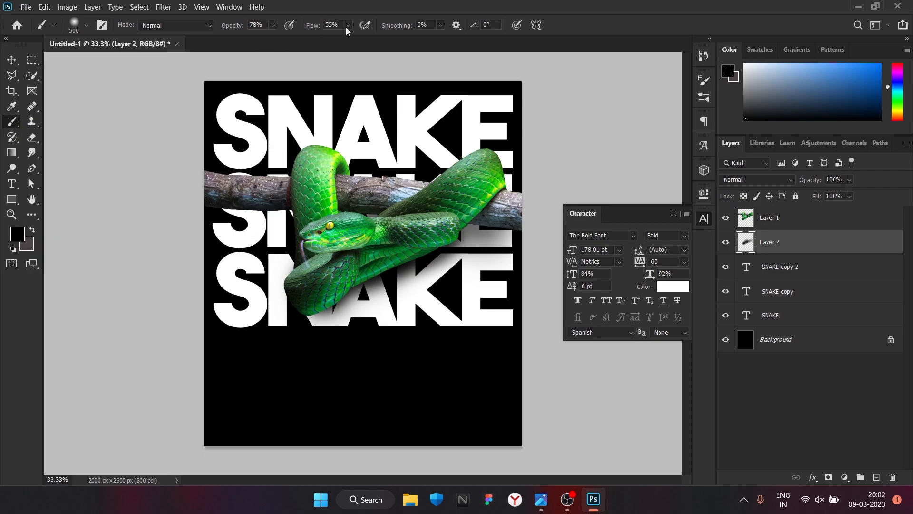
Set the brush to 400 px and 30% opacity and try shadow strokes over the middle and lower lettering.
key("bracketleft")
left_click_drag(277, 228, 237, 223)
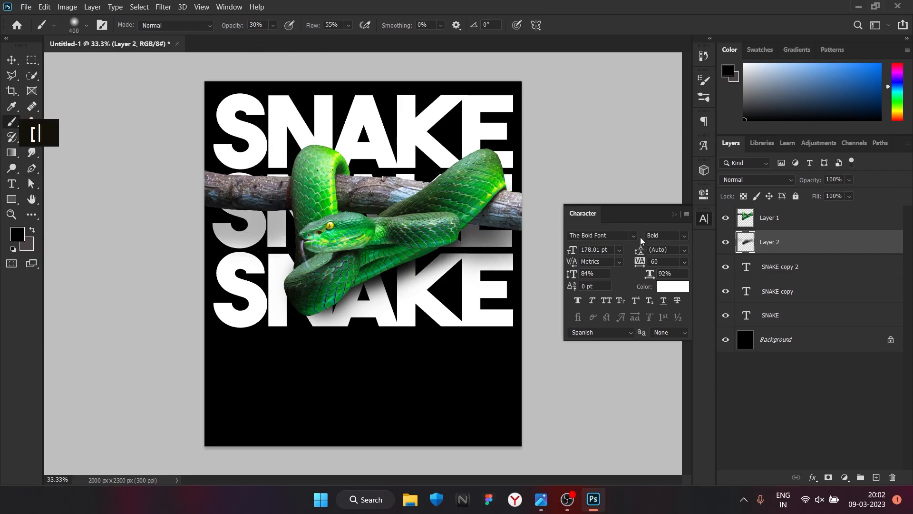
left_click_drag(297, 294, 364, 296)
left_click_drag(442, 285, 378, 295)
key("ctrl+z")
key("ctrl+z")
key("ctrl+z")
key("ctrl+z")
key("ctrl+z")
key("ctrl+z")
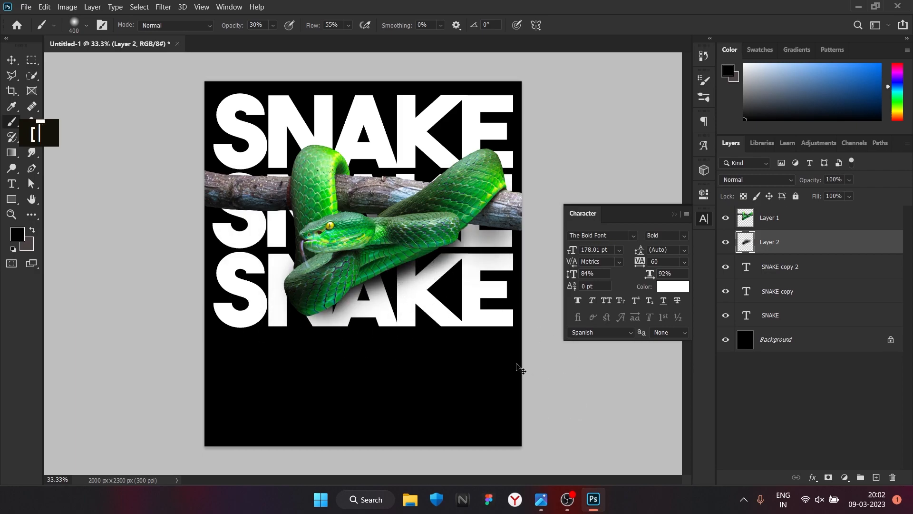
left_click_drag(332, 312, 244, 316)
key("ctrl+z")
left_click_drag(466, 238, 243, 293)
key("ctrl+z")
Paint soft black shadow strokes along the snake and branch across all three lines of lettering.
left_click_drag(454, 235, 335, 298)
mouse_move(422, 239)
left_mouse_down()
mouse_move(307, 297)
mouse_move(454, 238)
mouse_move(298, 297)
mouse_move(418, 266)
left_mouse_up()
mouse_move(517, 195)
left_mouse_down()
mouse_move(474, 210)
mouse_move(517, 238)
mouse_move(344, 238)
mouse_move(221, 221)
left_mouse_up()
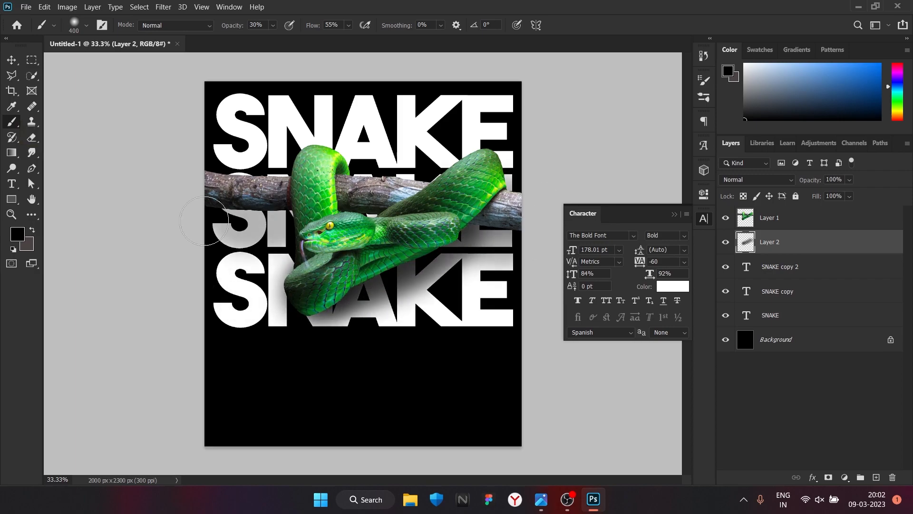
mouse_move(159, 230)
left_mouse_down()
mouse_move(392, 231)
mouse_move(368, 214)
left_mouse_up()
mouse_move(463, 233)
left_mouse_down()
mouse_move(428, 273)
mouse_move(302, 319)
left_mouse_up()
scroll(356, 214, "up", 1)
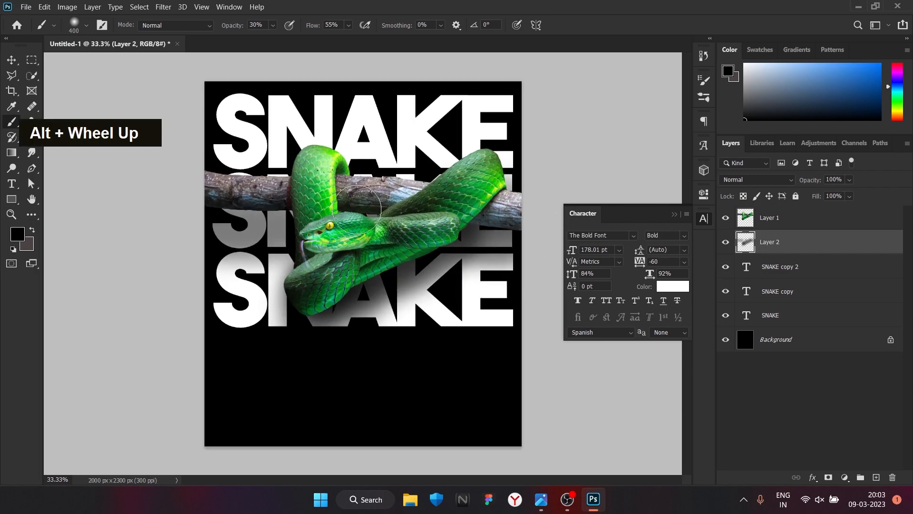
left_click_drag(489, 175, 390, 185)
scroll(532, 210, "down", 3)
scroll(516, 205, "up", 2)
Move the painted shadow layer slightly downward with Free Transform to offset it from the snake.
left_click(12, 60)
scroll(192, 186, "down", 4)
left_click(192, 186)
scroll(196, 188, "up", 3)
left_click(381, 300)
key("ctrl+t")
left_click_drag(381, 300, 375, 308)
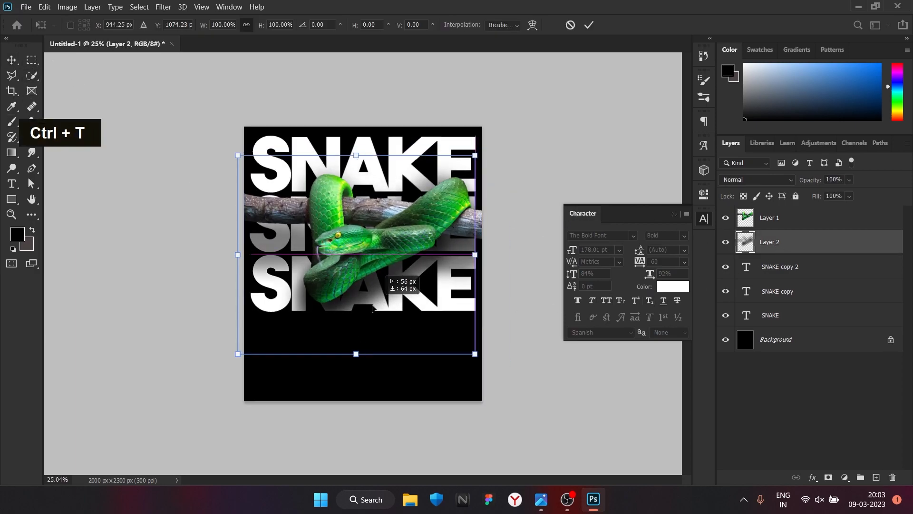
double_click(534, 179)
Lower the shadow layer's opacity to 84% and close the character settings.
scroll(437, 252, "down", 1, "alt")
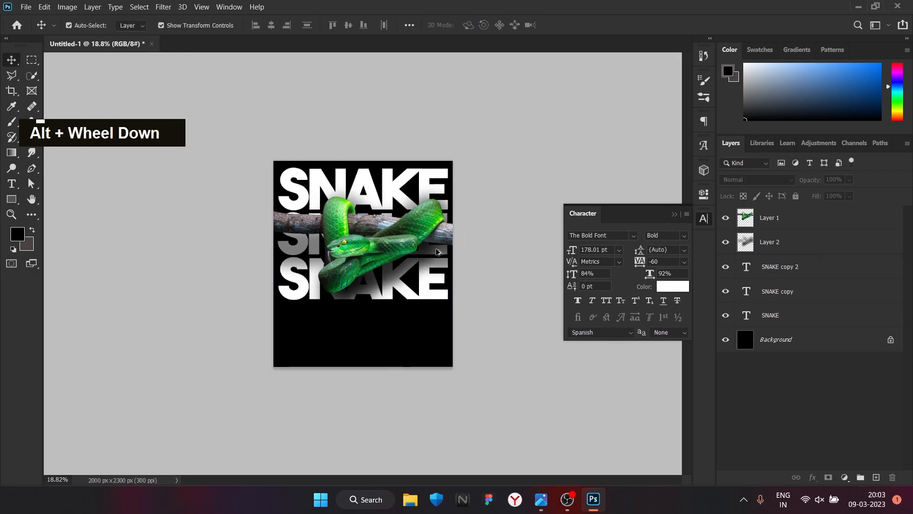
scroll(437, 249, "up", 4, "alt")
left_click(785, 244)
left_click(849, 179)
left_click_drag(846, 194, 853, 193)
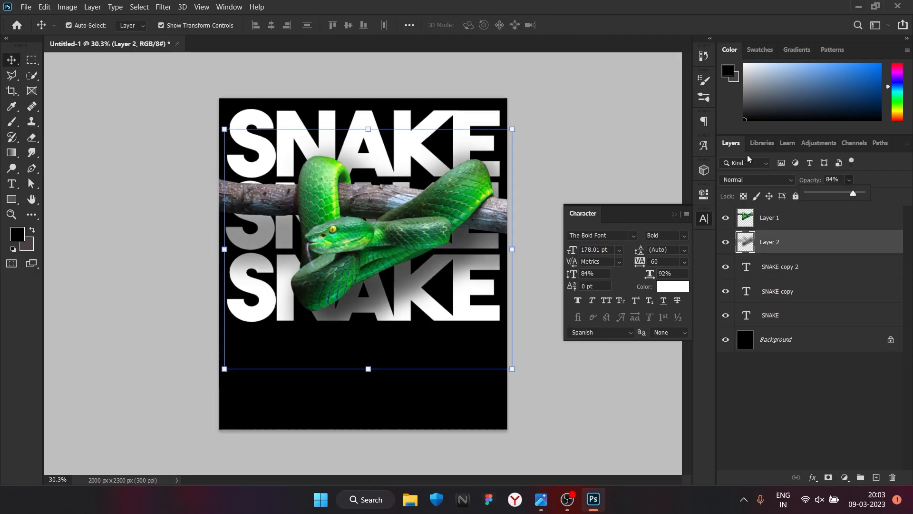
left_click(692, 220)
left_click(595, 243)
Add a Hue/Saturation adjustment layer above the snake cutout layer.
left_click(811, 240)
left_click(813, 224, "shift")
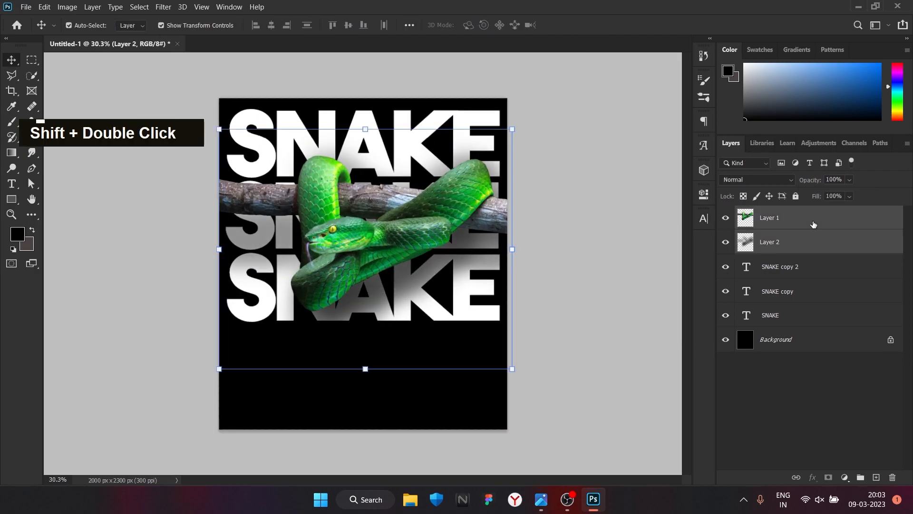
left_click(813, 224)
left_click(844, 477)
left_click(838, 369)
mouse_move(603, 298)
left_mouse_down()
mouse_move(652, 298)
mouse_move(532, 299)
mouse_move(620, 313)
mouse_move(603, 313)
left_mouse_up()
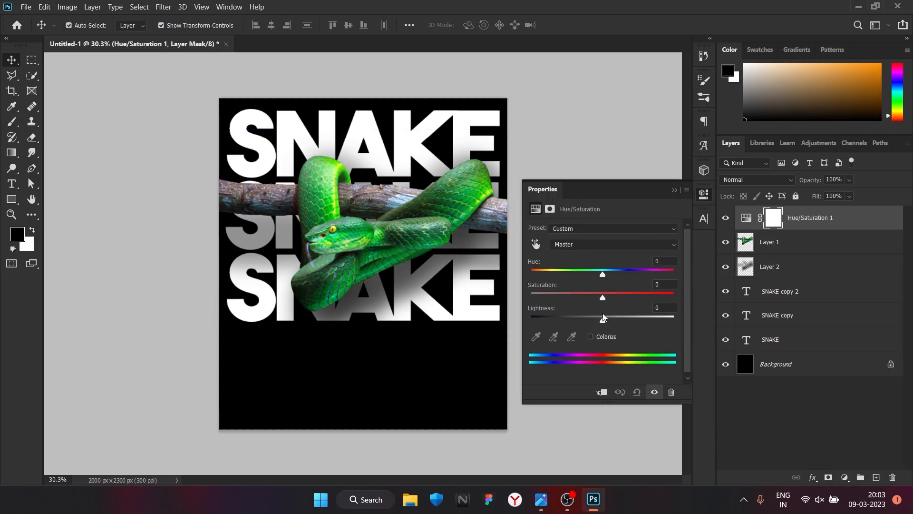
Adjust the Greens range in Hue/Saturation to hue -15, saturation -8 and lightness +11.
left_click(536, 244)
left_click_drag(627, 276, 592, 309)
left_click_drag(602, 297, 629, 324)
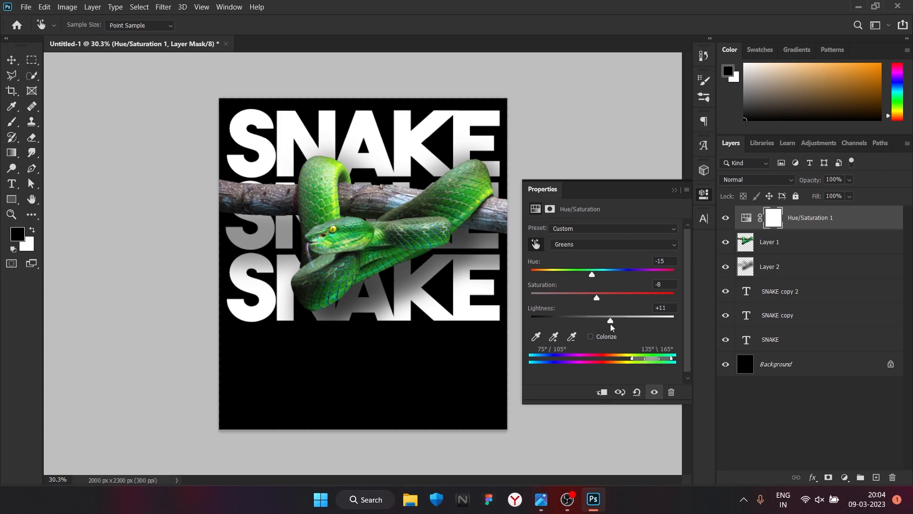
Group the snake cutout layer with its Hue/Saturation adjustment layer.
key("v")
left_click(827, 242)
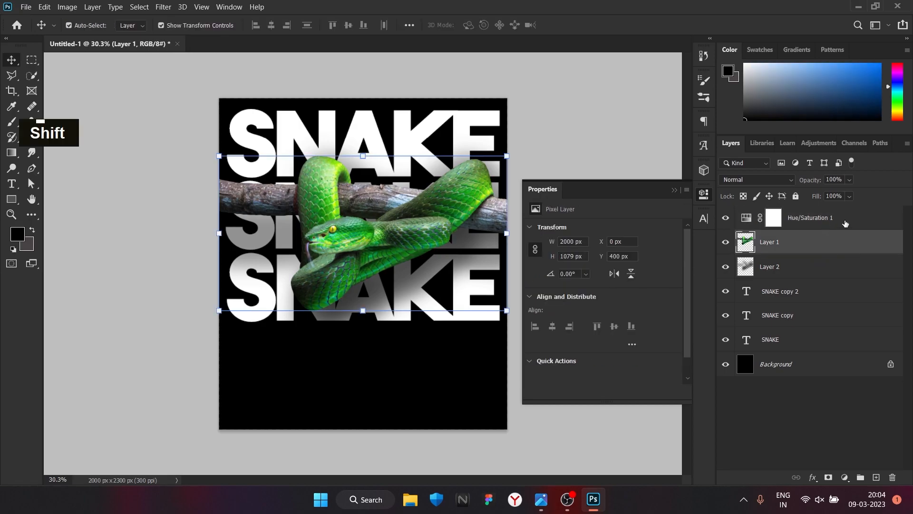
left_click(839, 268, "shift")
left_click(724, 219, "shift")
key("ctrl+g")
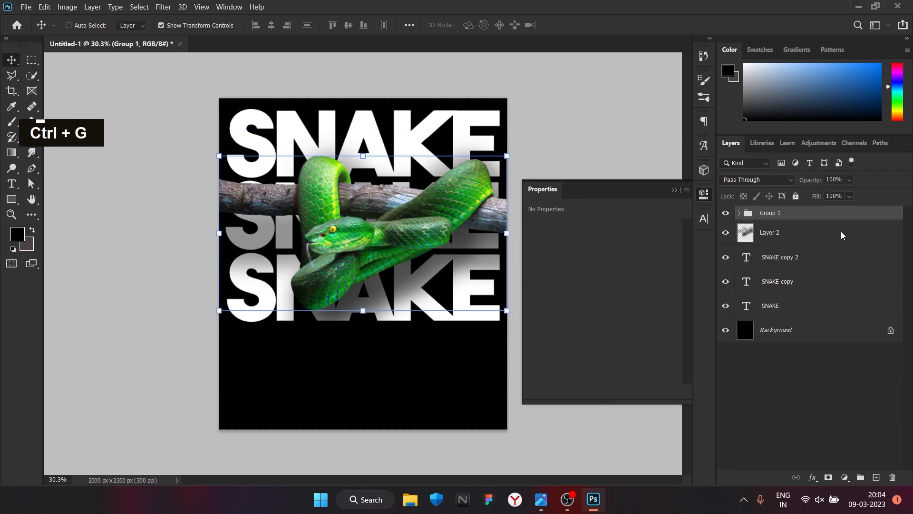
Group the snake group with the painted shadow layer and convert the new group to a smart object.
left_click(824, 236, "ctrl")
key("ctrl+g")
right_click(848, 212)
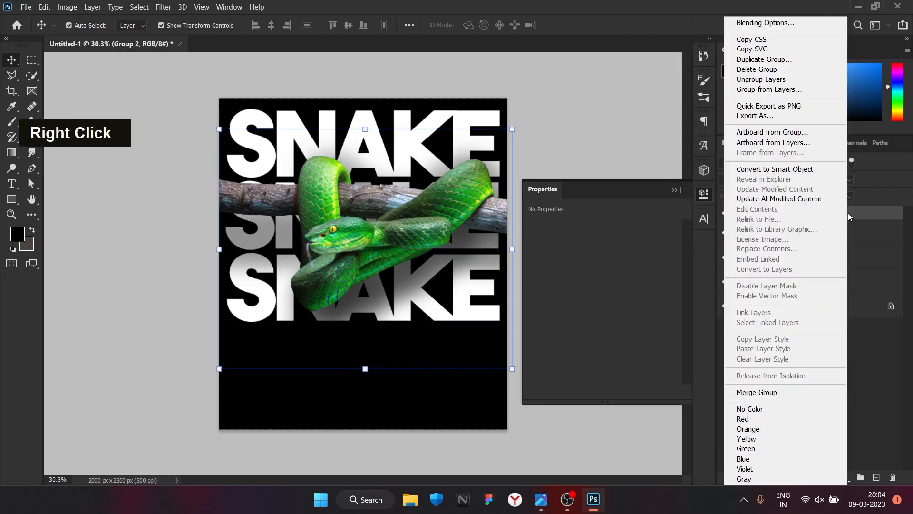
left_click(815, 169)
left_click(831, 376)
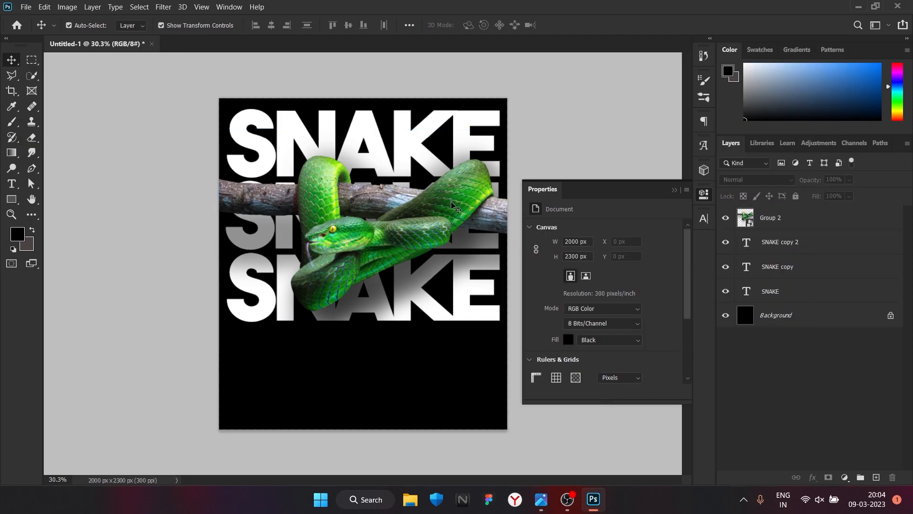
Move the snake smart object slightly up over the SNAKE lines and close the document properties.
left_click_drag(452, 192, 451, 192)
left_click(516, 192)
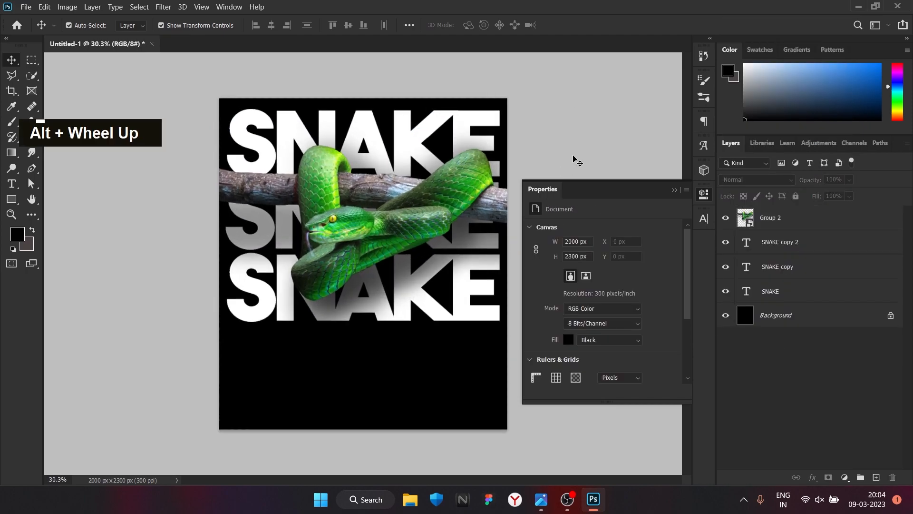
double_click(542, 189)
Add the white text "Green" below the third SNAKE line in Segoe UI Emoji Regular at 23.01 pt.
key("t")
left_click(413, 336)
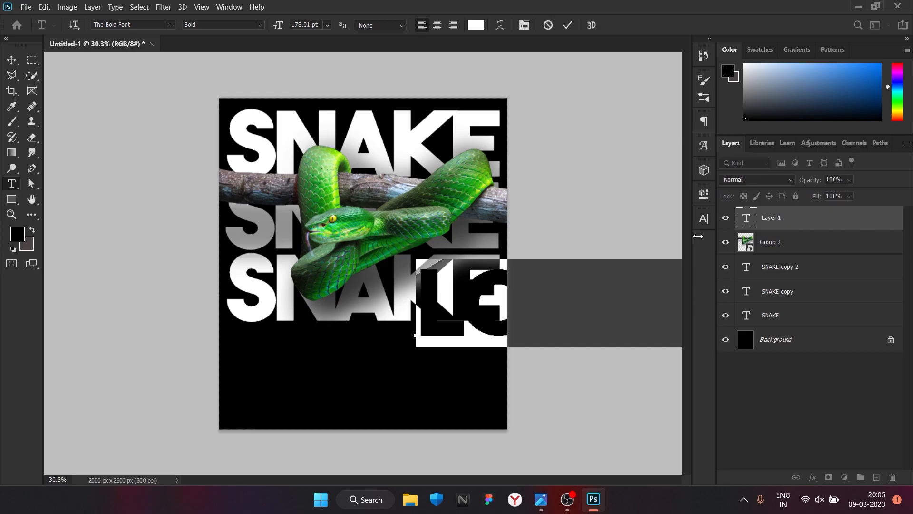
left_click(704, 218)
left_click_drag(571, 255, 481, 261)
left_click(633, 236)
left_click(604, 283)
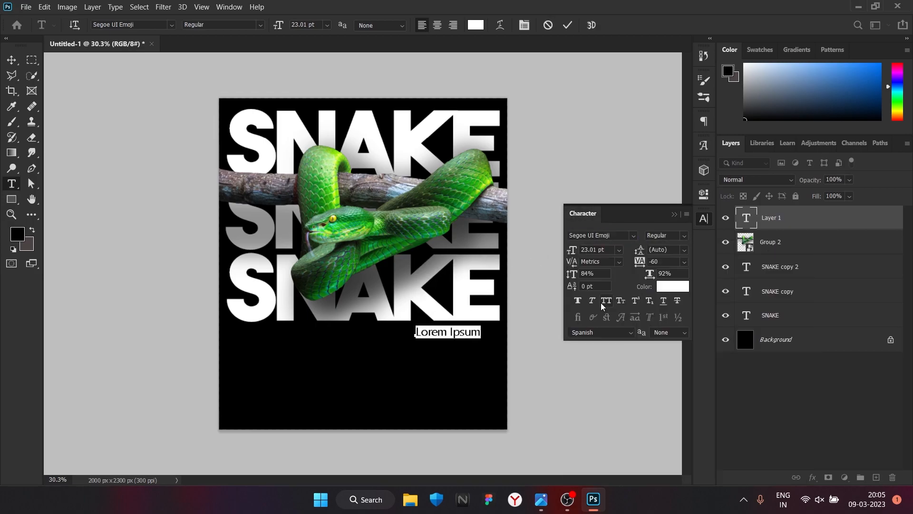
key("BackSpace")
left_click(11, 60)
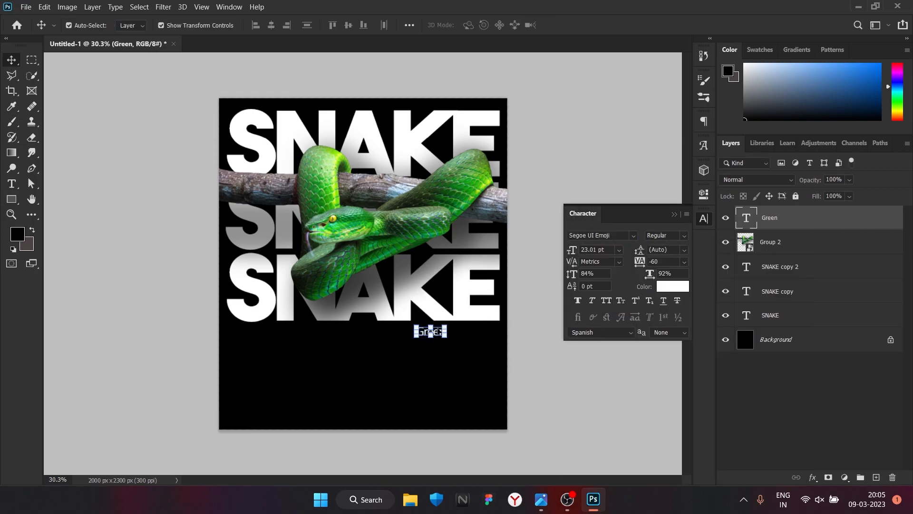
Reduce the "Green" text to 14.01 pt and move it above the S of the first SNAKE line.
scroll(433, 332, "up", 1, "alt")
left_click_drag(485, 344, 519, 342)
scroll(551, 325, "down", 2, "alt")
scroll(501, 330, "up", 1, "alt")
left_click_drag(468, 312, 275, 135)
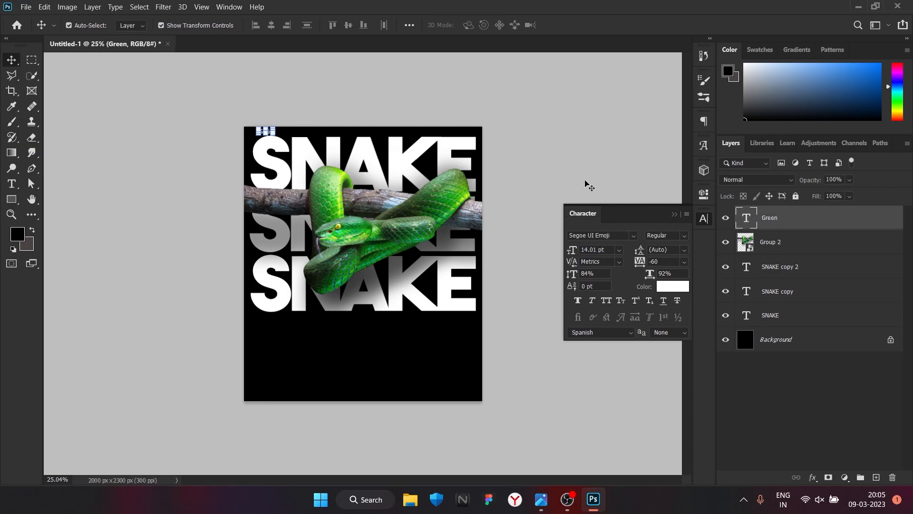
Rotate the "Green" text to -90 degrees and place it along the poster's upper left edge.
scroll(589, 186, "up", 2, "alt")
left_click_drag(590, 186, 575, 209)
key("ctrl+t")
left_click_drag(217, 163, 203, 147)
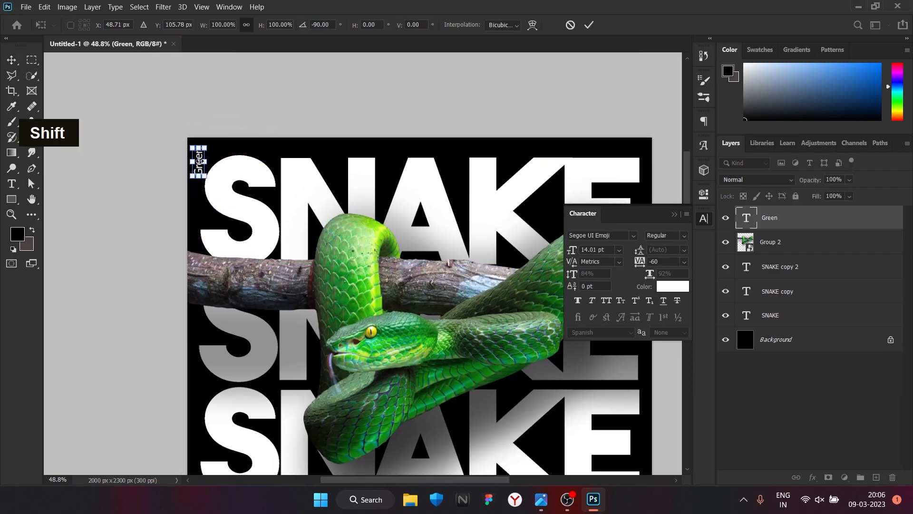
key("Return")
Nudge the vertical "Green" text into the margin beside the S of the first SNAKE line.
scroll(268, 153, "up", 1, "alt")
key("Right")
key("Right")
key("Right")
key("Right")
key("Right")
key("Right")
key("Right")
key("Right")
key("Right")
key("Right")
key("Right")
key("Down")
key("Right")
key("Down")
left_click(338, 122)
left_click(223, 173)
key("Left")
left_click(289, 130)
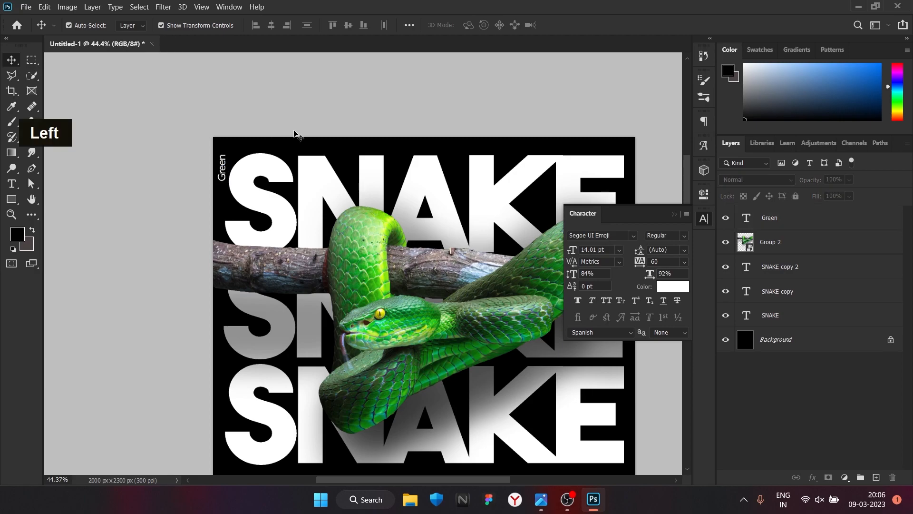
Add the text "FHU IISDC JI IHIH F GU BSU HF NIG" below the third SNAKE line at 8.01 pt.
scroll(450, 131, "up", 1, "alt")
scroll(544, 125, "down", 1, "alt")
key("t")
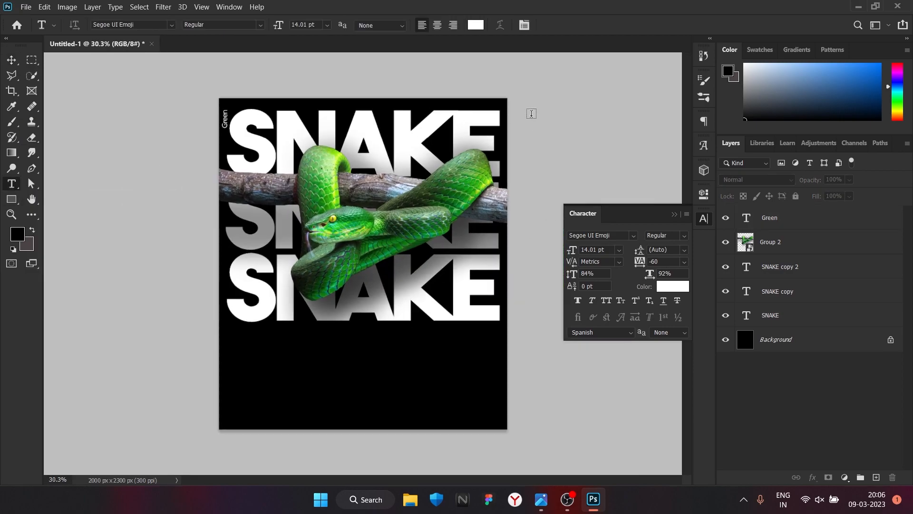
left_click(333, 354)
type("FHU IISDC JI IHIH F GU BSU HF NIG")
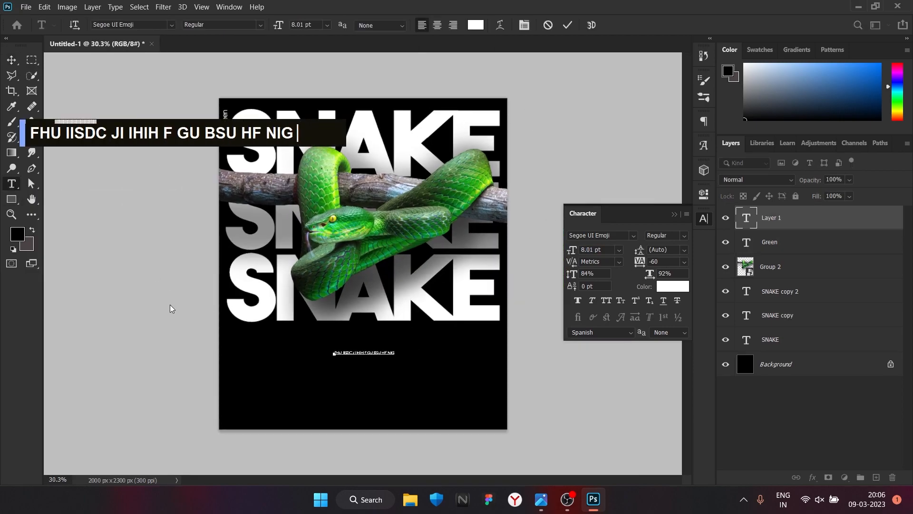
key("ctrl+Return")
Rotate the small text line to vertical and place it along the poster's upper right edge.
key("ctrl+t")
left_click_drag(419, 353, 358, 409)
left_click_drag(366, 345, 506, 125)
key("Return")
scroll(529, 172, "up", 1)
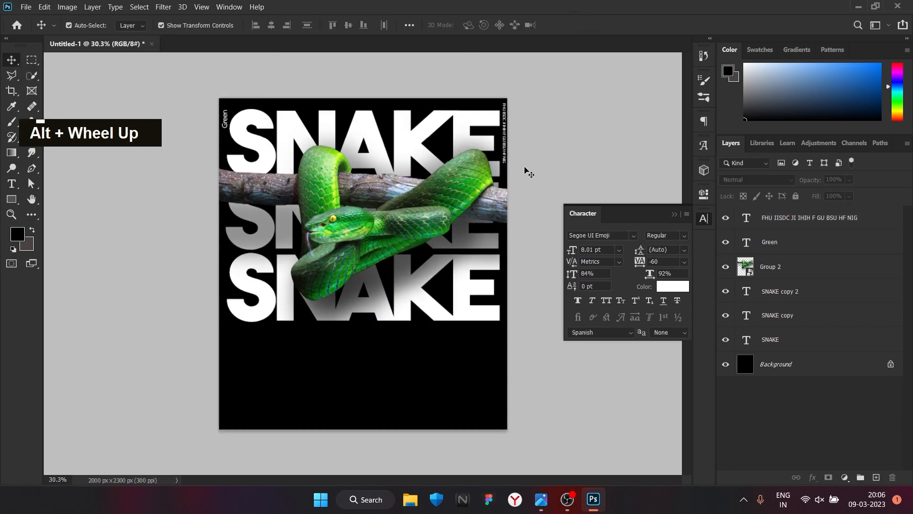
Open text font.psd from the dext13 folder inside dextop on the D: drive.
left_click(410, 499)
left_click(36, 261)
double_click(200, 123)
double_click(871, 139)
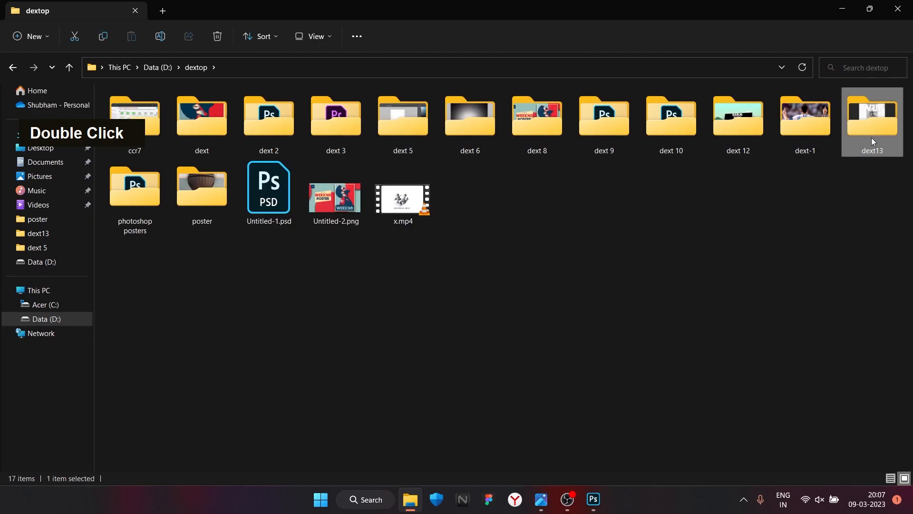
scroll(611, 312, "down", 5)
left_click(610, 311)
double_click(611, 311)
Copy the box icons with the NEW POSTER text below the poster's third SNAKE line and invert them to white.
left_click_drag(261, 127, 266, 357)
key("ctrl+i")
left_click(515, 280)
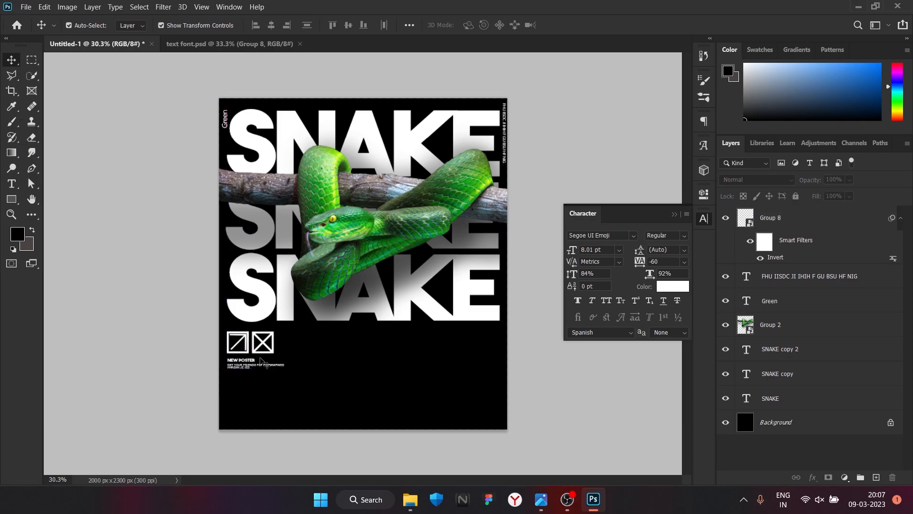
left_click(255, 352)
left_click(463, 366)
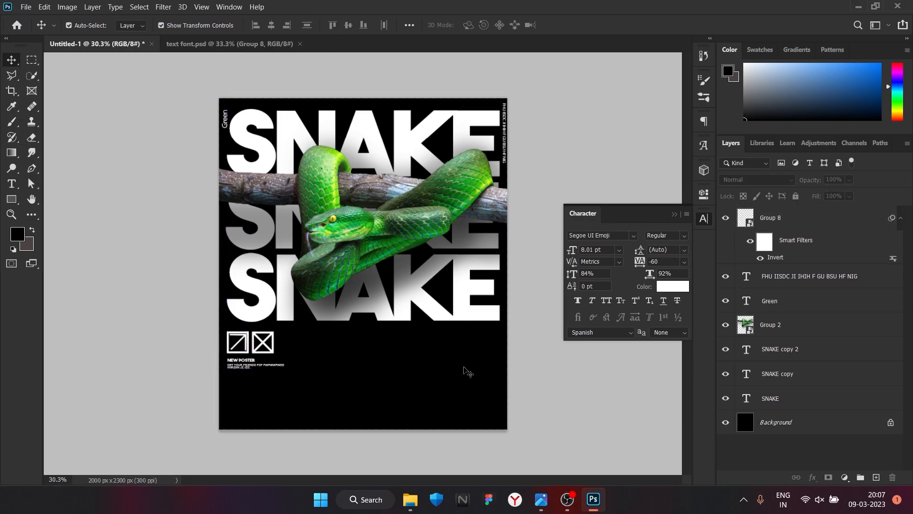
Copy the barcode from text font.psd into the poster and place it over the final E of the third SNAKE line.
left_click(228, 43)
left_click_drag(237, 116, 451, 301)
mouse_move(481, 268)
left_mouse_down()
mouse_move(487, 256)
mouse_move(495, 262)
left_mouse_up()
left_click(513, 245)
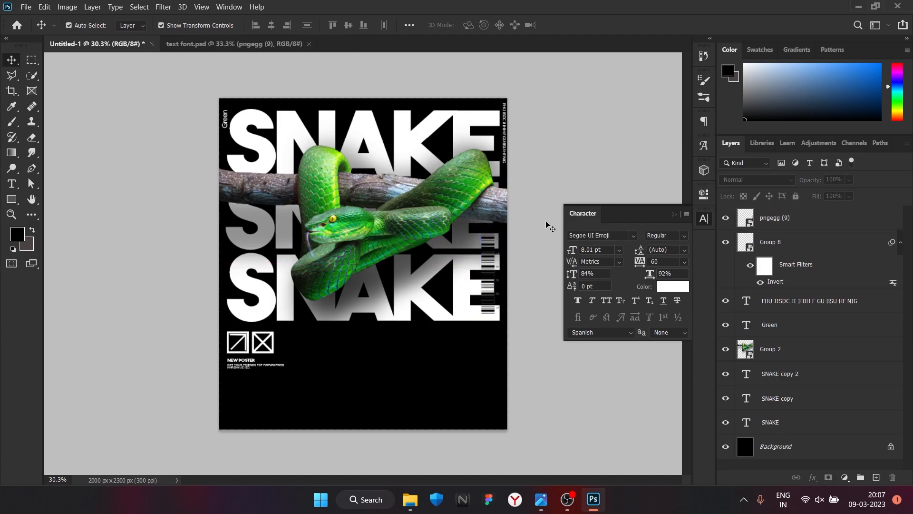
In text font.psd, group the small text and triangle marks under the POOL badge and convert them to a smart object.
left_click(228, 44)
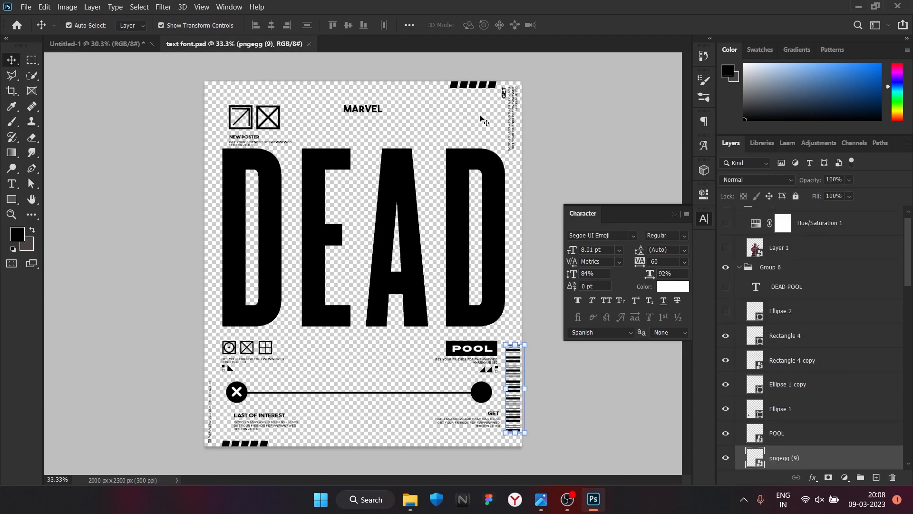
left_click_drag(439, 358, 500, 372)
left_click(551, 366)
left_click_drag(434, 360, 455, 351)
key("ctrl+g")
right_click(779, 274)
left_click(808, 172)
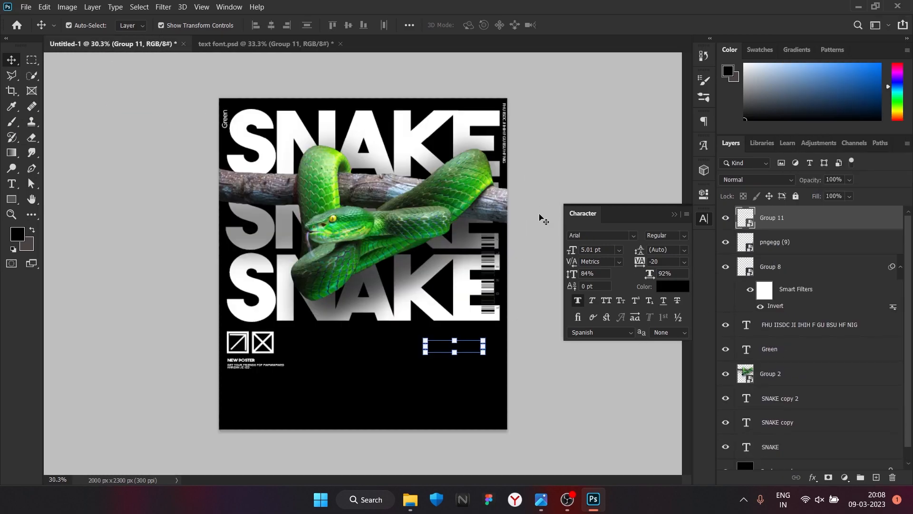
Invert the copied text and triangle marks to white and align them below the right end of the third SNAKE line.
key("ctrl+i")
key("ctrl+z")
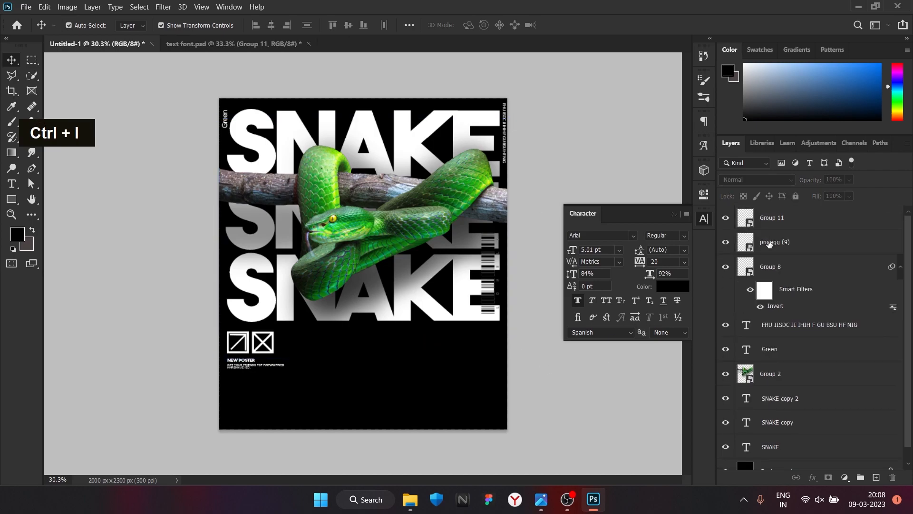
key("ctrl+i")
left_click_drag(471, 353, 493, 343)
left_click(525, 325)
In text font.psd, group the line with end circles and the footer texts, and convert the group to a smart object.
left_click(246, 48)
left_click_drag(223, 381, 496, 426)
key("ctrl+g")
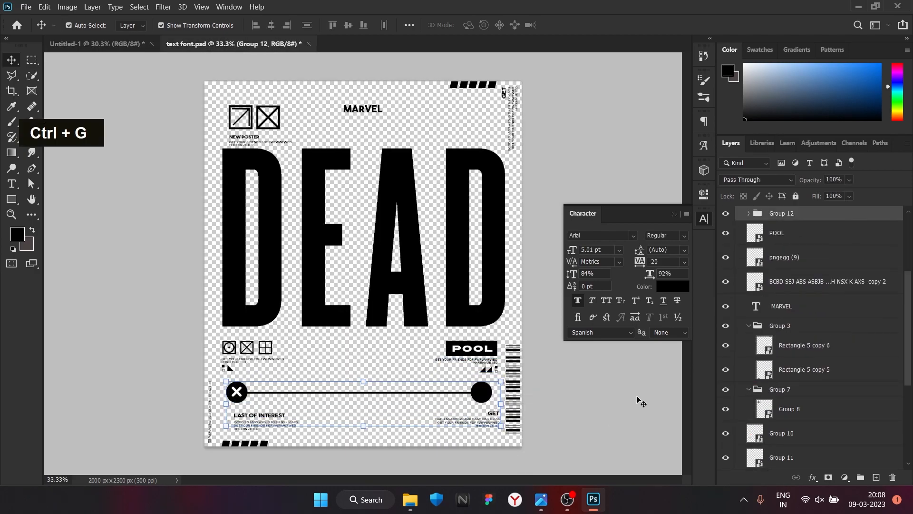
right_click(798, 219)
left_click(761, 170)
Position the copied line and footer text group across the bottom of the poster and invert it to white.
left_click_drag(481, 399, 500, 393)
key("Left")
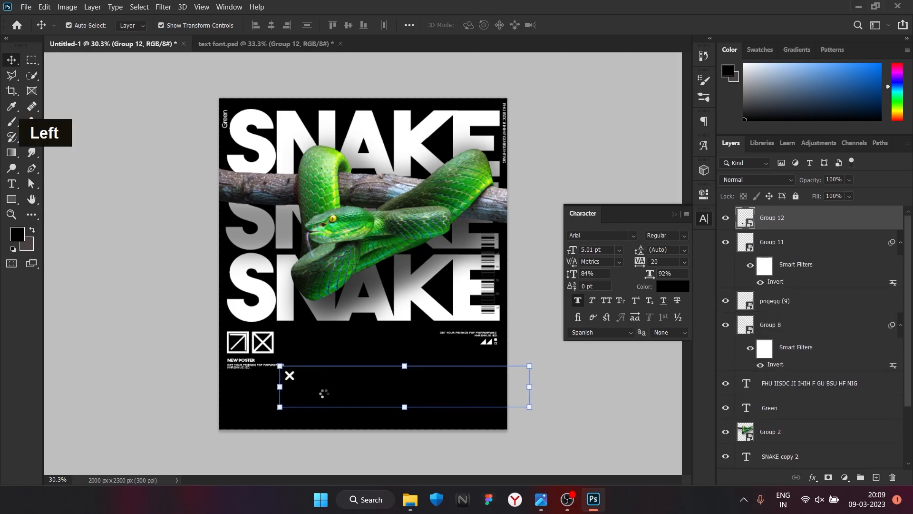
key("Down")
key("Right")
key("Down")
key("Down")
key("Down")
key("ctrl")
key("ctrl+i")
Enlarge the line and footer text group from its centre to about 108%.
left_click(491, 385)
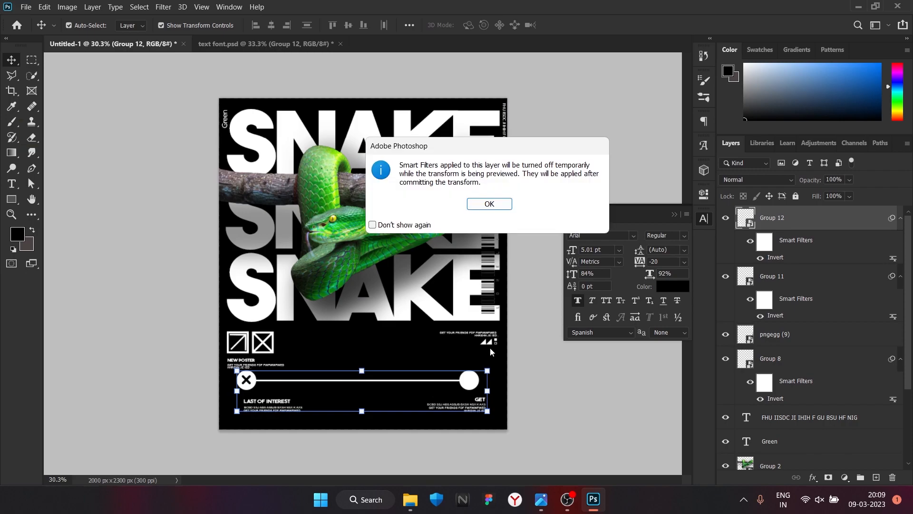
left_click(497, 205)
left_click_drag(488, 391, 498, 391, "alt")
left_click(577, 25)
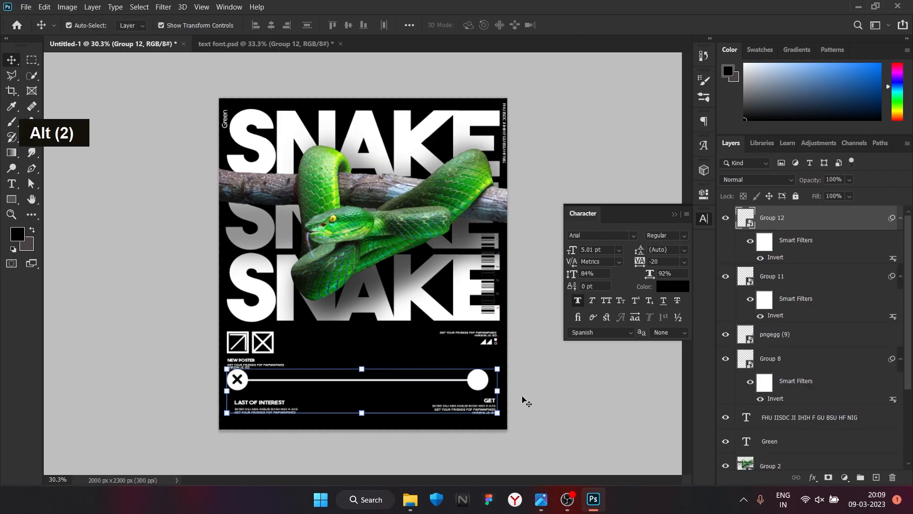
Nudge the line and footer text group sideways to even out its side margins, and deselect it.
key("Right")
key("Right")
key("Right")
key("Left")
key("Left")
key("Left")
key("Left")
left_click(523, 372)
Enlarge the line and footer text group slightly more from its centre to match the SNAKE text width.
left_click(471, 383)
left_click(499, 393)
left_click(494, 203)
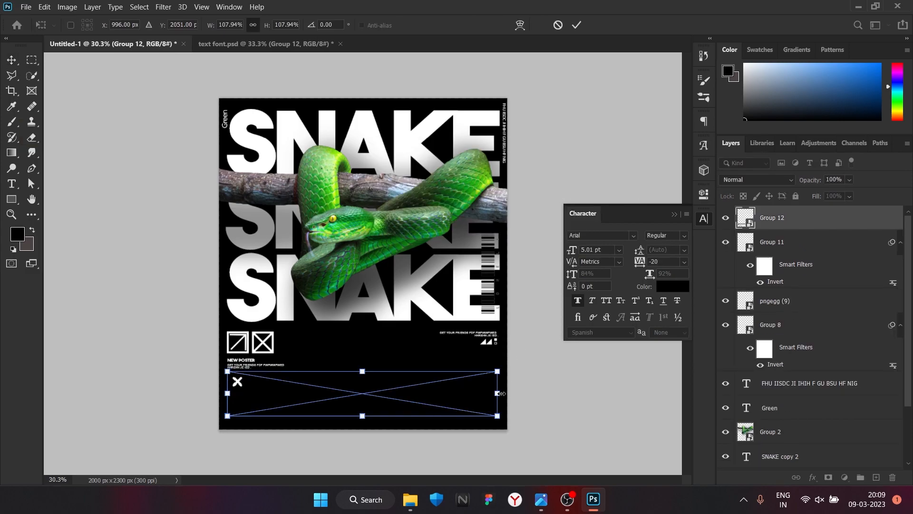
left_click_drag(499, 393, 504, 395, "alt")
left_click(577, 26)
Fine-tune the enlarged line and footer text group's position at the bottom of the poster.
key("Left")
key("Down")
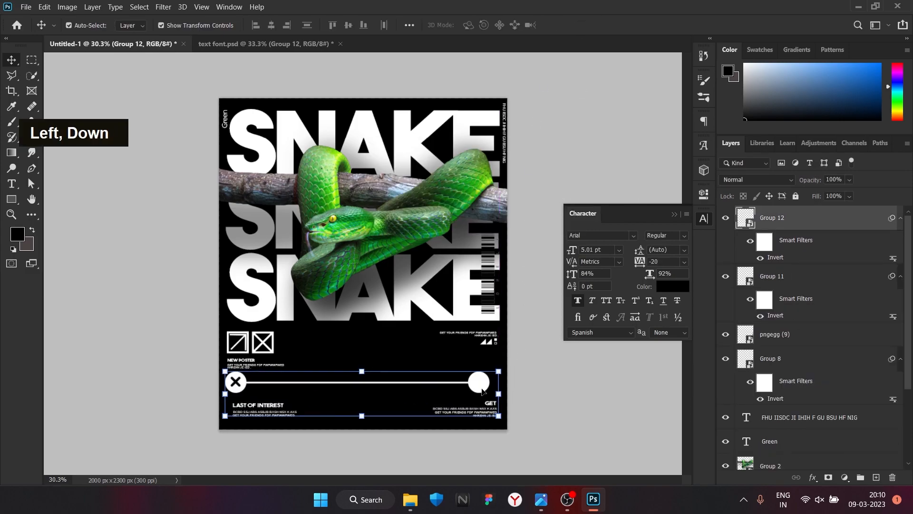
key("Insert")
key("Insert")
key("Insert")
key("Insert")
key("Insert")
key("Insert")
key("Insert")
key("Insert")
key("Insert")
key("Insert")
key("Insert")
left_click_drag(465, 383, 466, 384)
Start an empty text line in the space between the third SNAKE line and the horizontal line.
key("t")
left_click(358, 354)
key("BackSpace")
type("Designed")
key("BackSpace")
key("BackSpace")
key("BackSpace")
key("BackSpace")
key("BackSpace")
key("BackSpace")
key("BackSpace")
key("BackSpace")
key("BackSpace")
Set the text colour to white, enter "Designed by" and set its size to 9.01 pt.
left_click(686, 285)
left_click(525, 261)
left_click(791, 255)
type("Designed by")
left_click(671, 285)
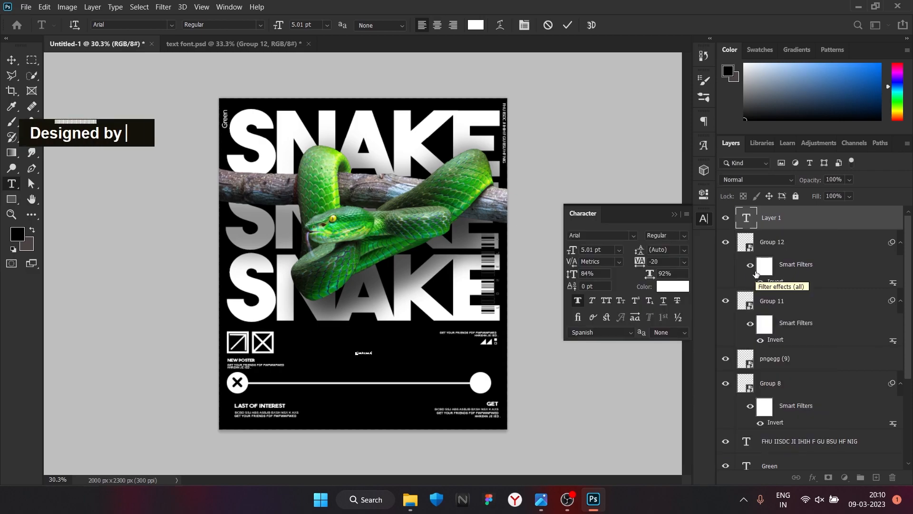
key("Return")
key("ctrl+Return")
key("v")
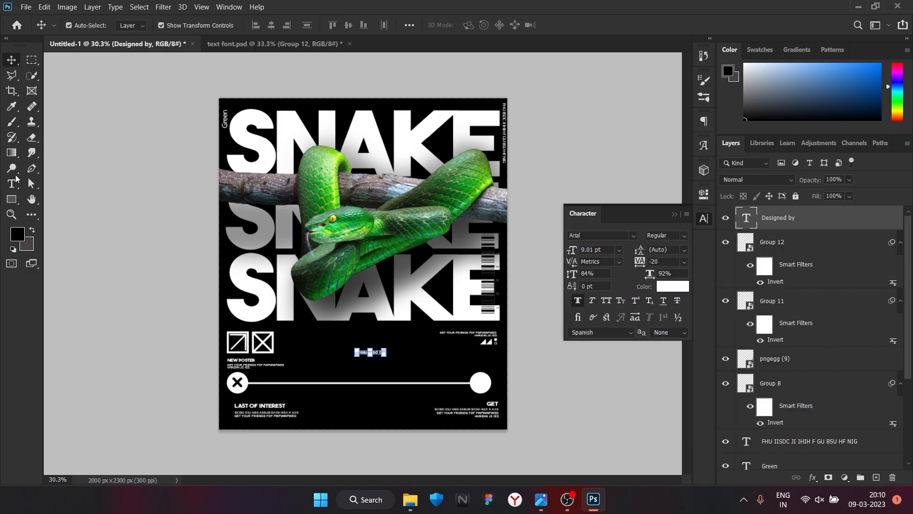
Add a second white credit line reading "Octacular Edits" just below the "Designed by" text.
left_click(12, 184)
left_click(358, 361)
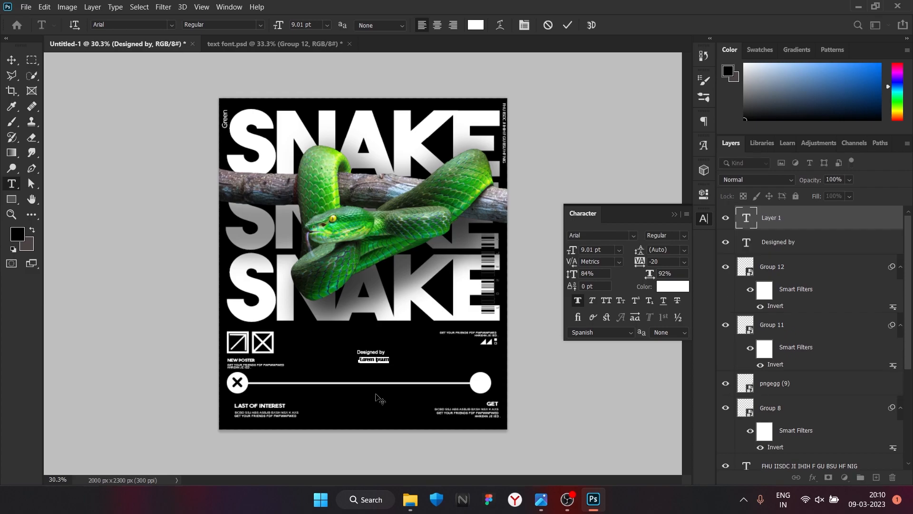
type("Octacular aed")
key("BackSpace")
key("BackSpace")
key("BackSpace")
type("Edits")
key("ctrl+Return")
Rotate the "Octacular Edits" text 90° and move it to the poster's right edge beside the footer line's end circle.
key("v")
scroll(380, 385, "up", 2)
left_click_drag(408, 379, 379, 423)
left_click_drag(381, 374, 545, 383)
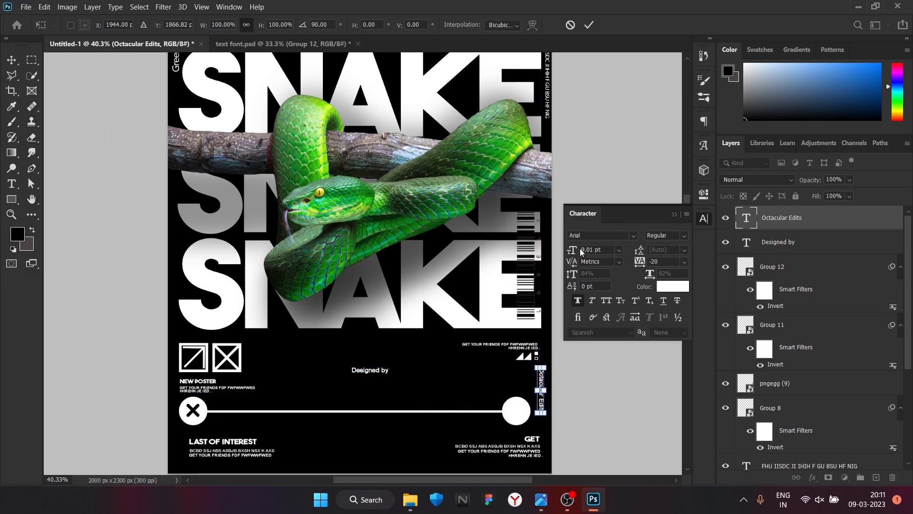
key("Return")
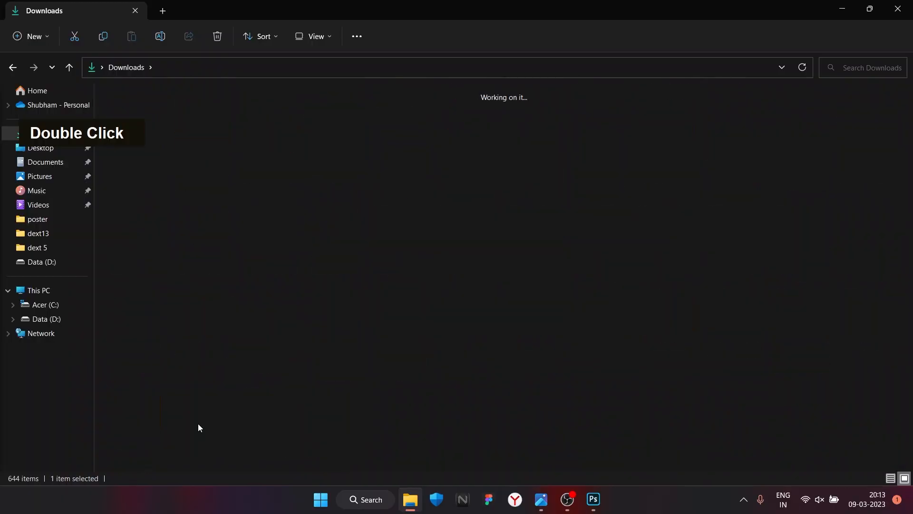
Place the "ripped 2" paper image over the lower part of the poster, rotated -15° and scaled to about 222%.
left_click_drag(326, 151, 352, 340)
left_click_drag(517, 263, 572, 194)
left_click_drag(479, 239, 489, 285)
left_click_drag(588, 251, 725, 197)
left_click_drag(487, 288, 496, 307)
scroll(495, 305, "down", 1)
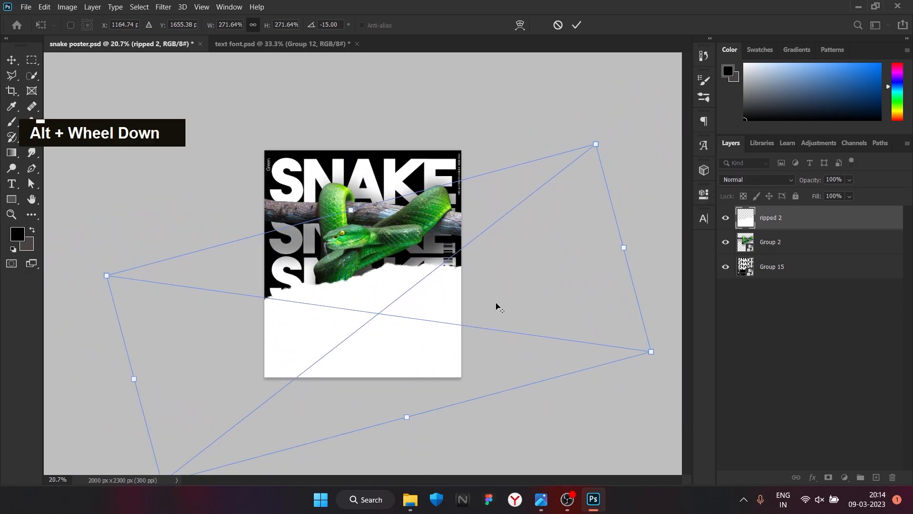
left_click_drag(352, 208, 359, 226)
left_click(579, 25)
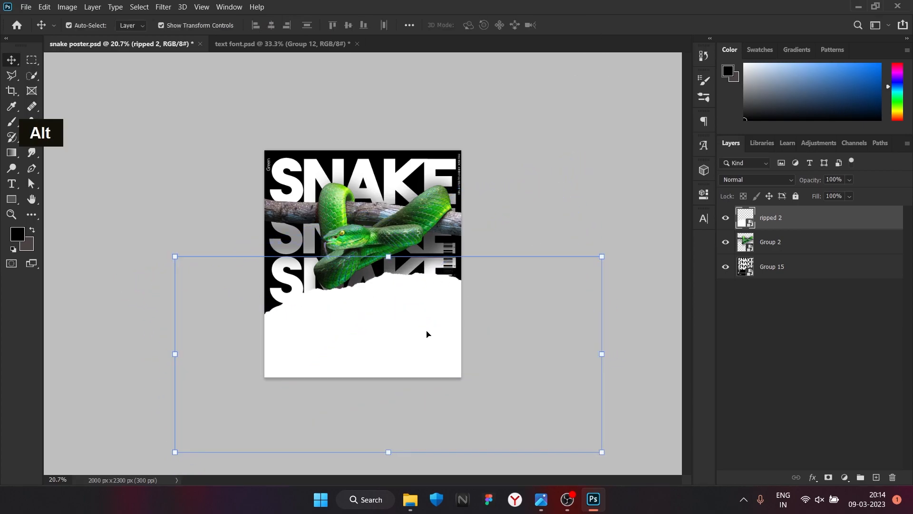
Duplicate the ripped paper, turn the copy to 165° and place it over the upper part of the poster.
key("ctrl+j")
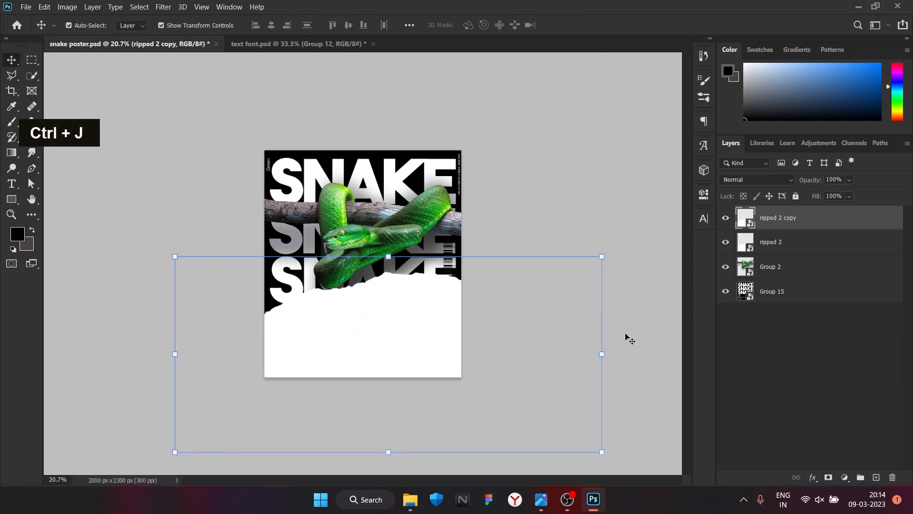
left_click_drag(616, 351, 265, 267)
left_click_drag(392, 298, 385, 195)
left_click_drag(627, 210, 629, 161)
left_click_drag(533, 211, 524, 190)
left_click(577, 24)
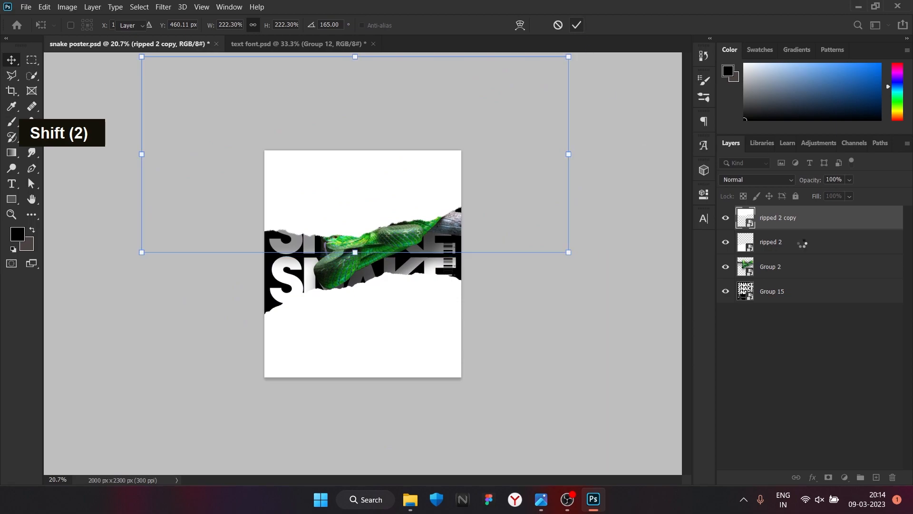
Group both ripped paper layers, move the group beneath the snake layer and convert it to a smart object.
left_click(811, 242, "shift")
key("ctrl+g")
left_click_drag(811, 232, 788, 258)
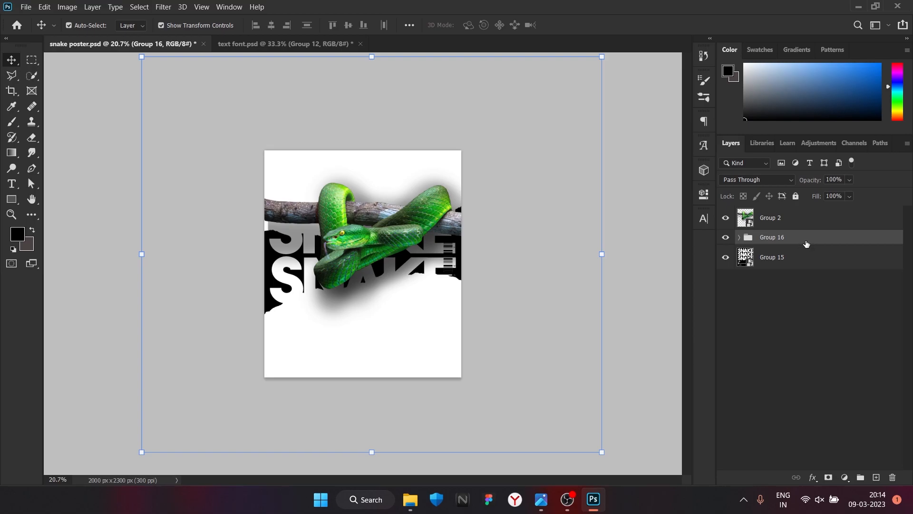
right_click(807, 244)
left_click(761, 173)
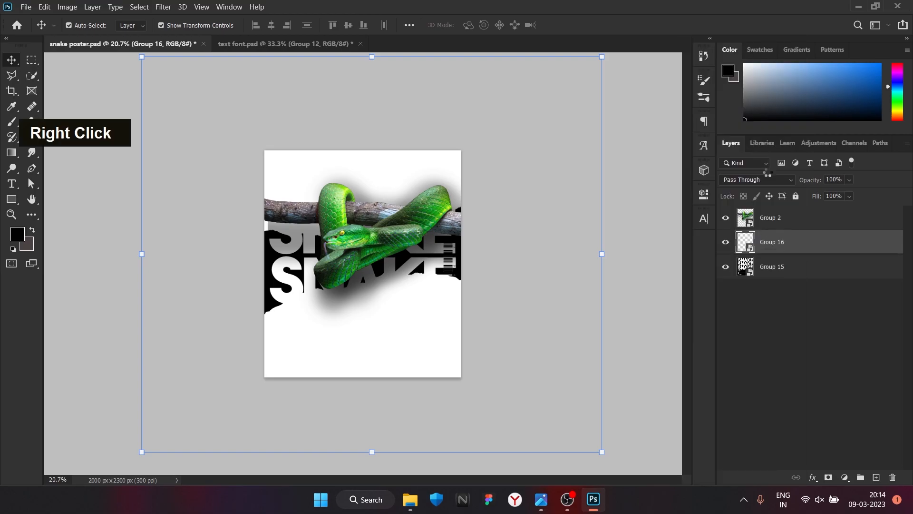
Undo a trial inversion of the ripped paper smart object and move it below the artwork layer Group 15.
key("ctrl+i")
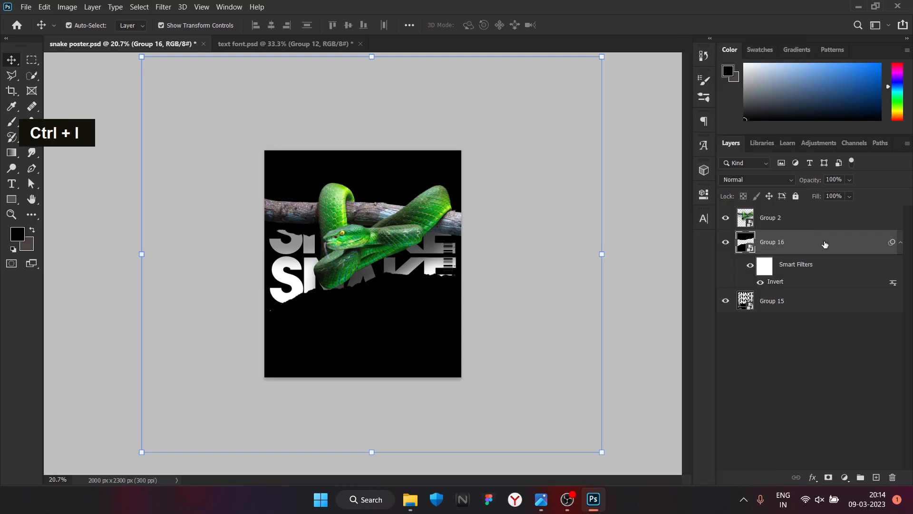
key("ctrl+z")
left_click_drag(808, 246, 808, 281)
Duplicate the artwork layer Group 15 and invert the copy's colours.
left_click(805, 246)
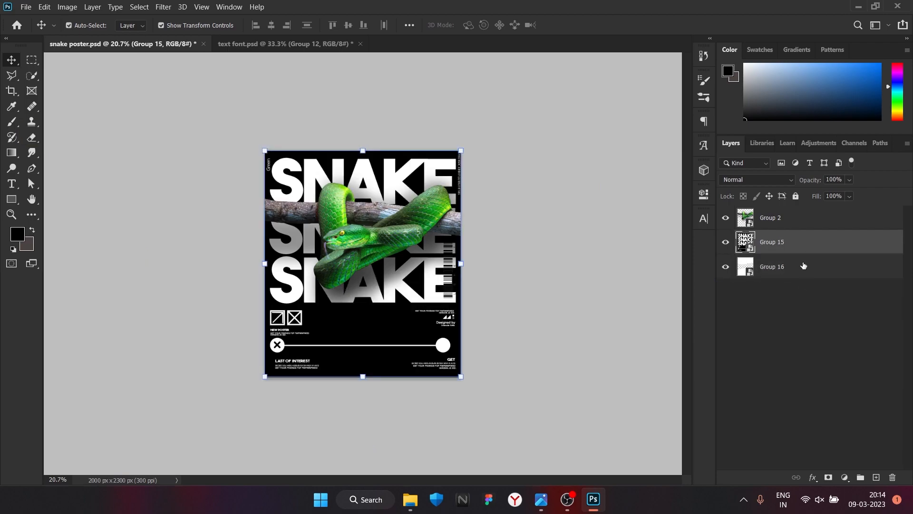
key("ctrl")
key("ctrl+j")
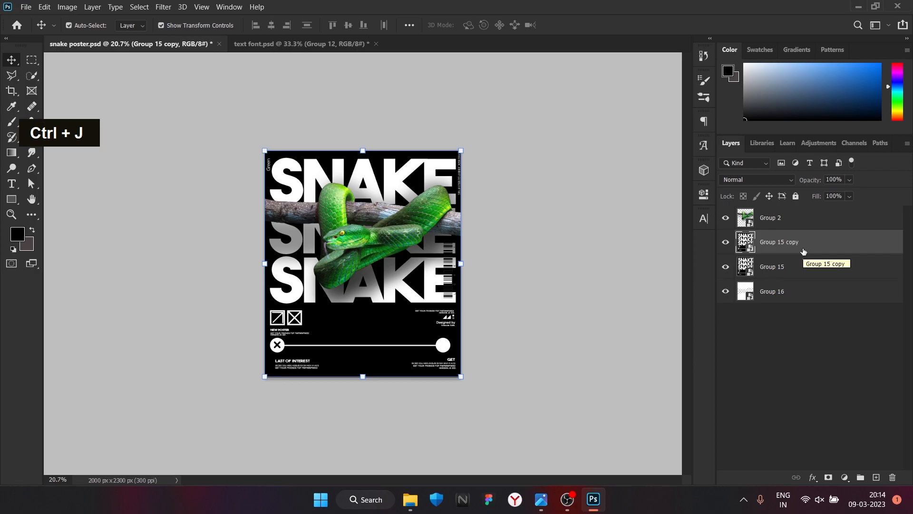
key("ctrl+i")
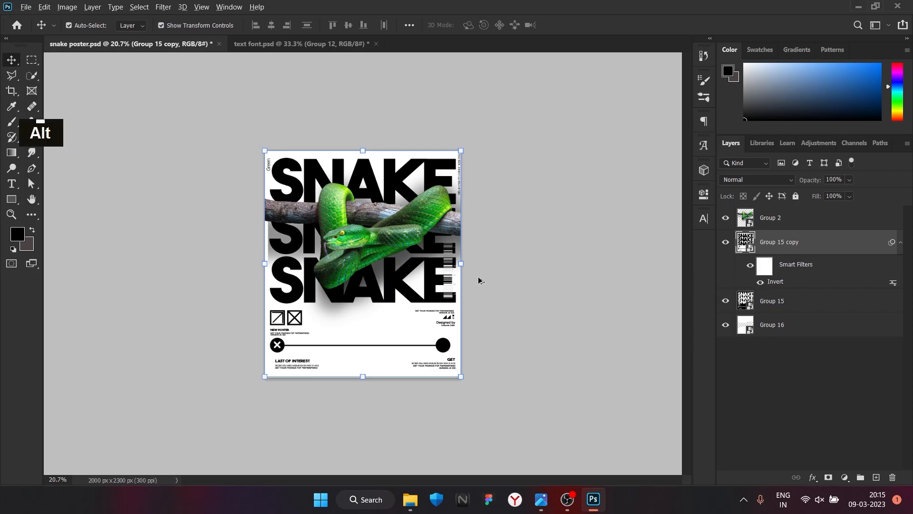
scroll(481, 279, "up", 1)
scroll(543, 246, "down", 2)
left_click(513, 268)
scroll(513, 269, "up", 2)
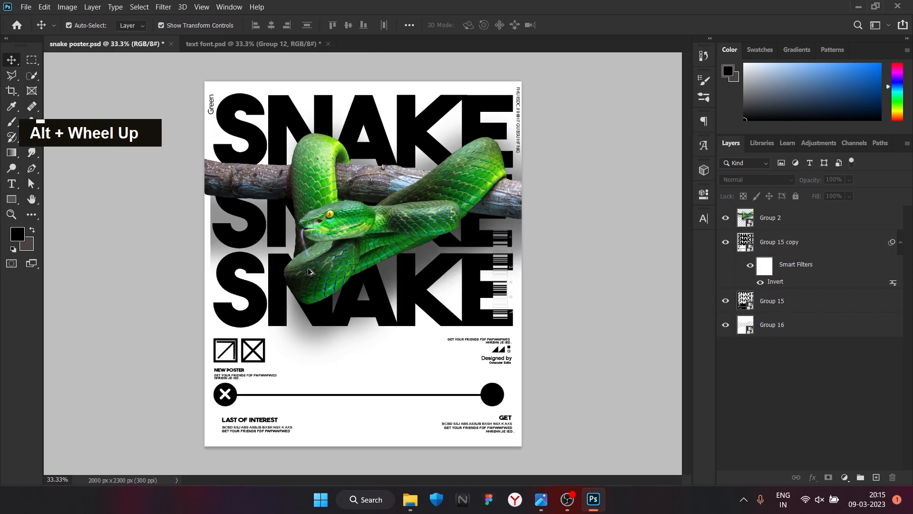
Move the ripped paper layer between the two artwork layers and convert the inverted copy to a smart object.
scroll(514, 269, "down", 1)
left_click_drag(802, 329, 798, 283)
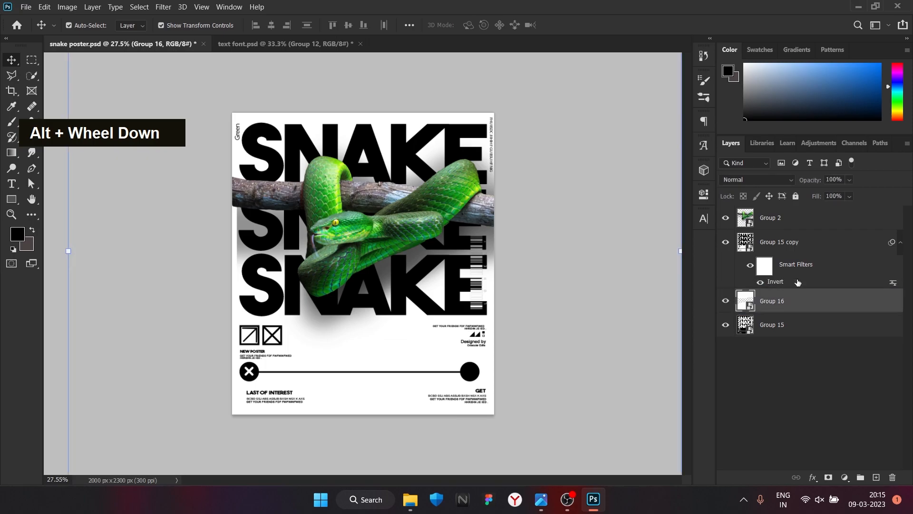
right_click(795, 248)
left_click(680, 117)
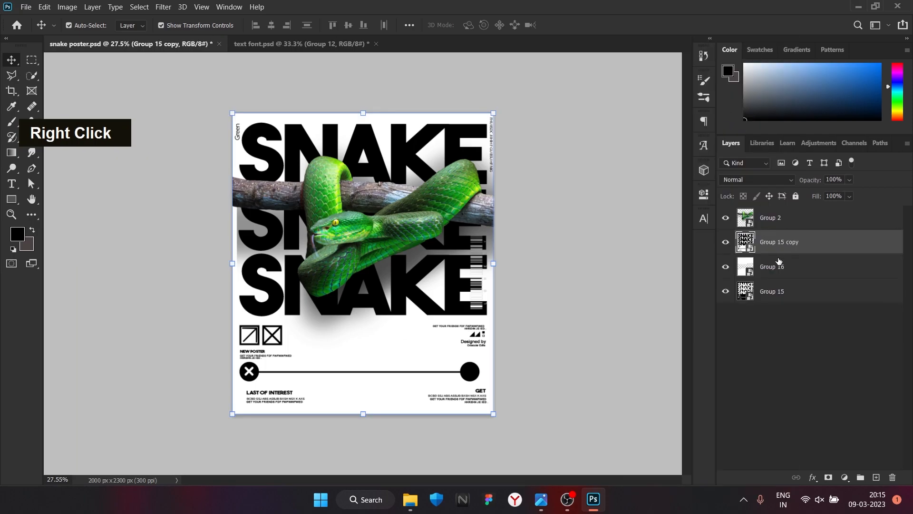
Clip the inverted artwork copy to the ripped paper layer beneath it.
right_click(819, 250)
left_click(733, 255)
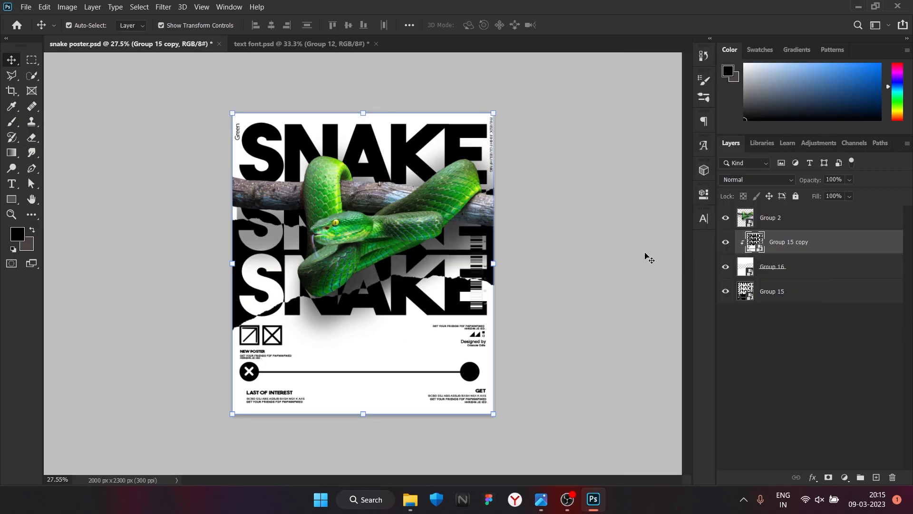
scroll(830, 276, "up", 3)
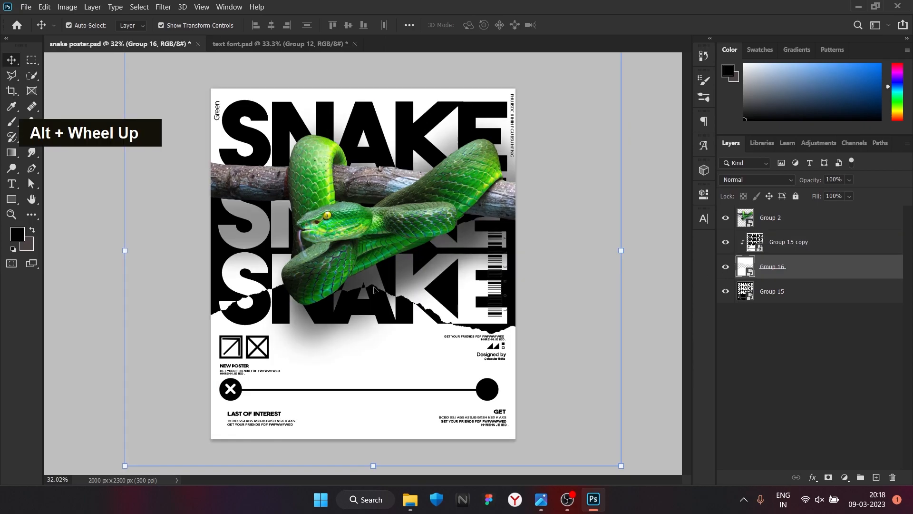
Add a drop shadow to the ripped paper layer with 63% opacity, 0 px distance, 41% spread and 174 px size.
scroll(831, 276, "down", 4)
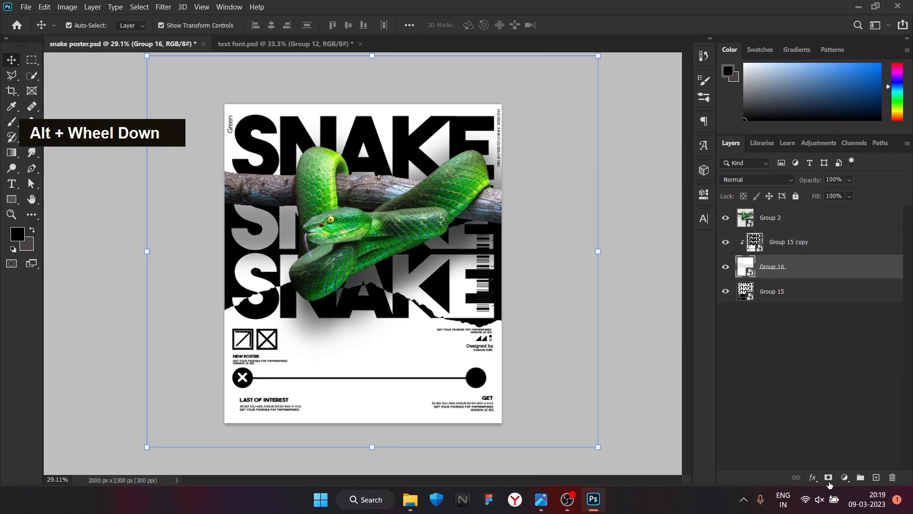
left_click(813, 477)
left_click(819, 470)
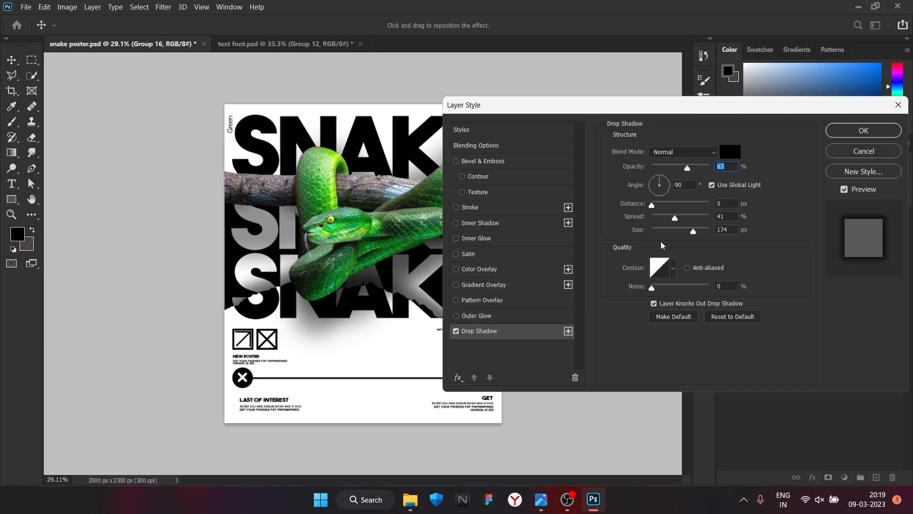
left_click(863, 130)
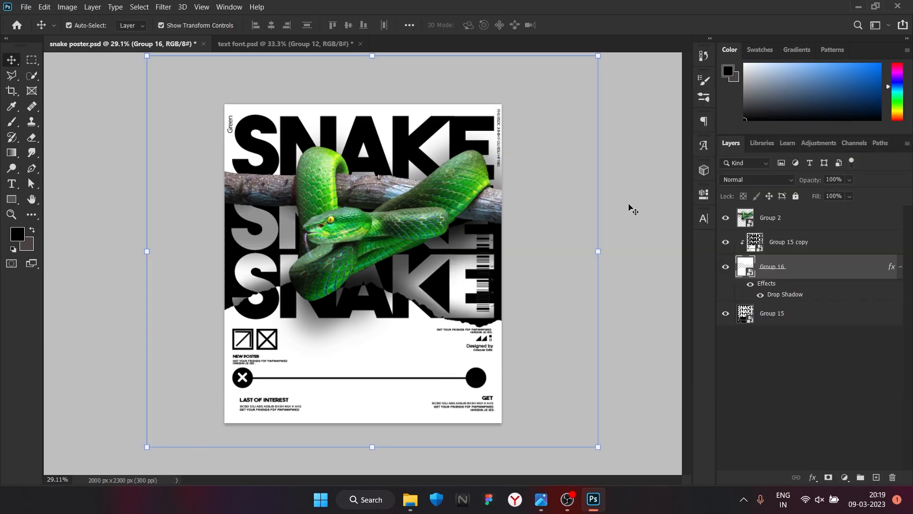
scroll(423, 256, "up", 1)
scroll(422, 257, "down", 1)
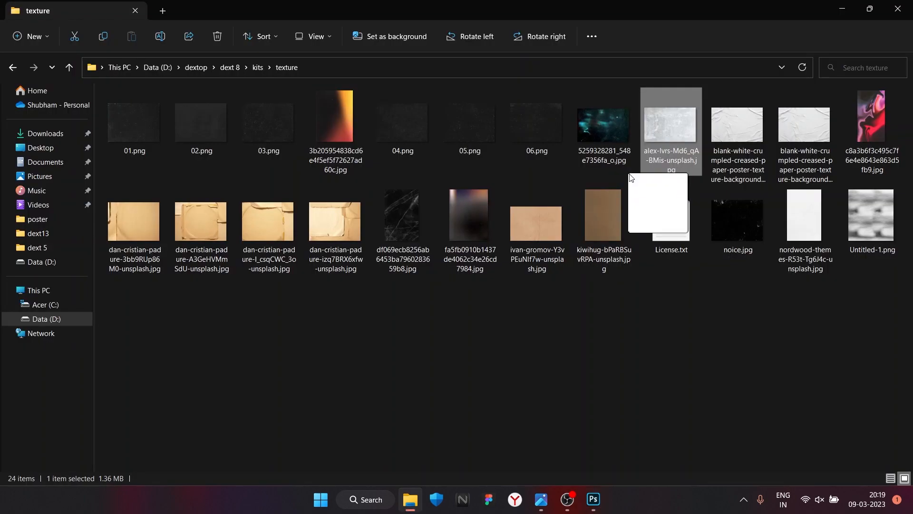
Place the light grey concrete texture on the poster, rotated -90° and scaled to 18.65% to span the full width.
left_click_drag(672, 109, 401, 328)
left_click_drag(573, 235, 351, 143)
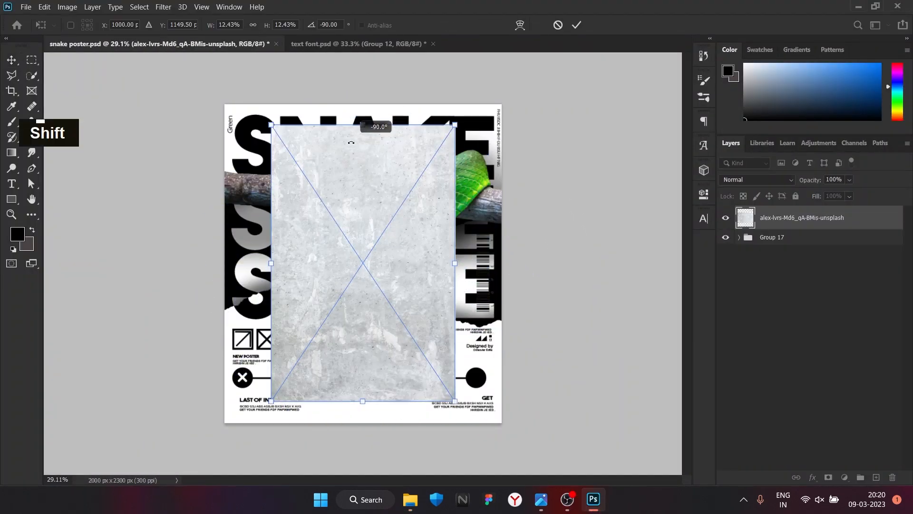
left_click_drag(461, 262, 508, 258)
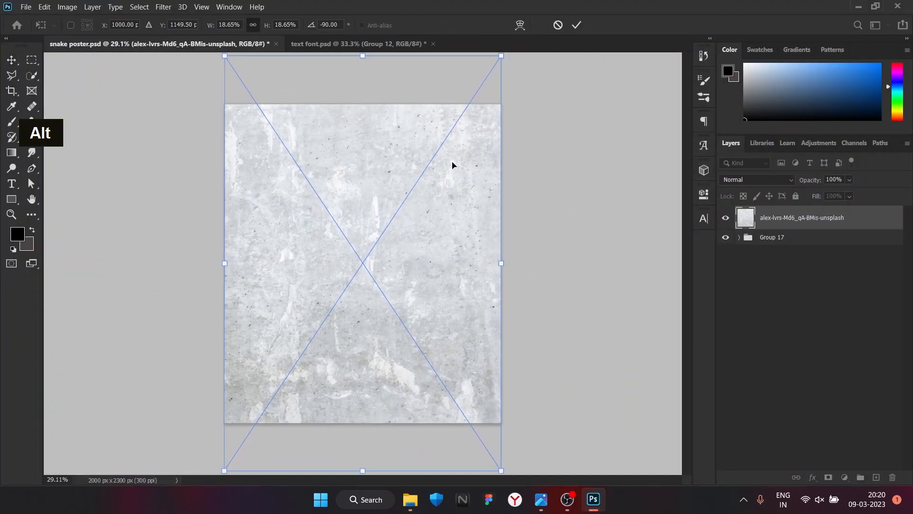
Squeeze the concrete texture vertically to fit the poster's top and bottom edges and apply the transform.
key("super")
key("super")
scroll(452, 164, "down", 4, "alt")
left_click_drag(362, 121, 362, 155)
left_click_drag(362, 405, 362, 371)
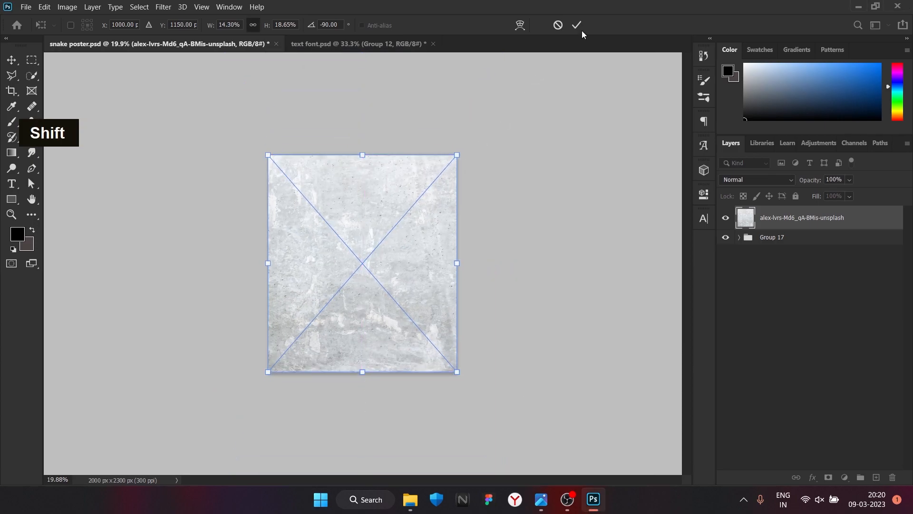
left_click(577, 25)
Set the concrete texture's blend mode to Darker Color and lower its fill for a subtler effect.
left_click(769, 181)
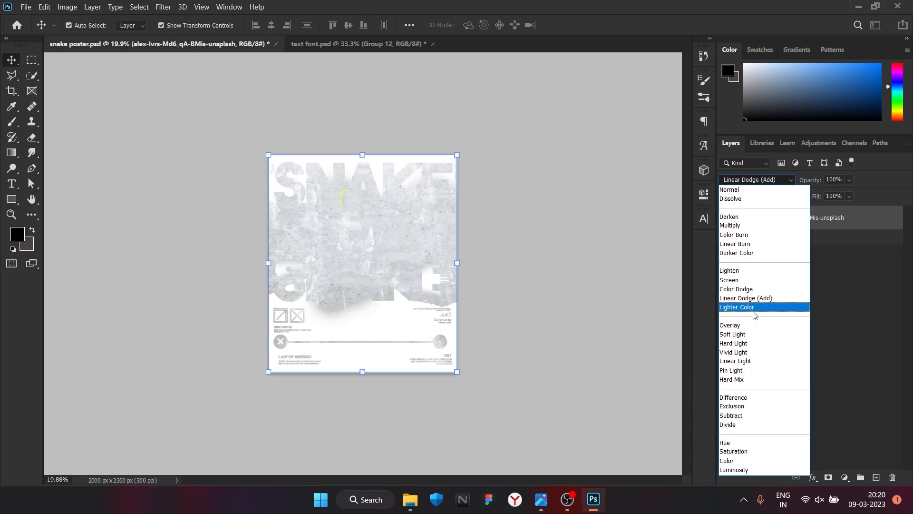
left_click(759, 253)
scroll(289, 294, "up", 2)
scroll(332, 320, "down", 1)
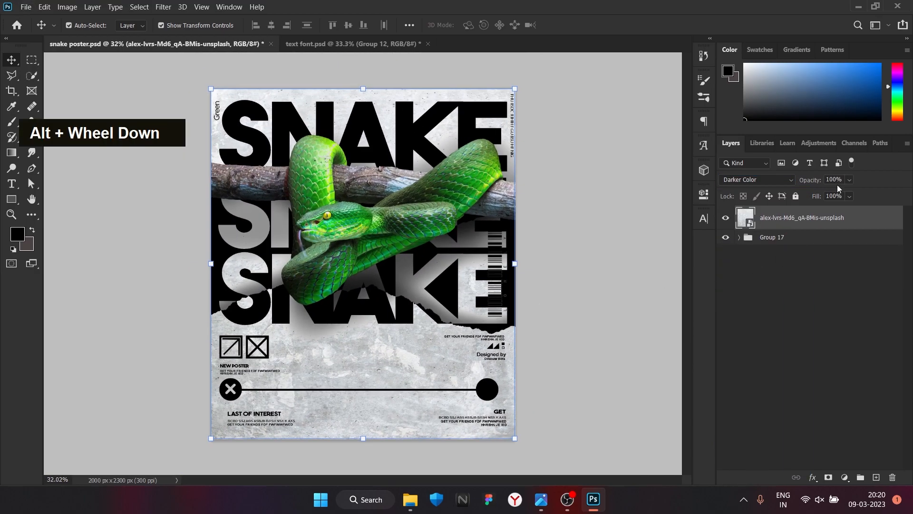
left_click_drag(840, 200, 809, 199)
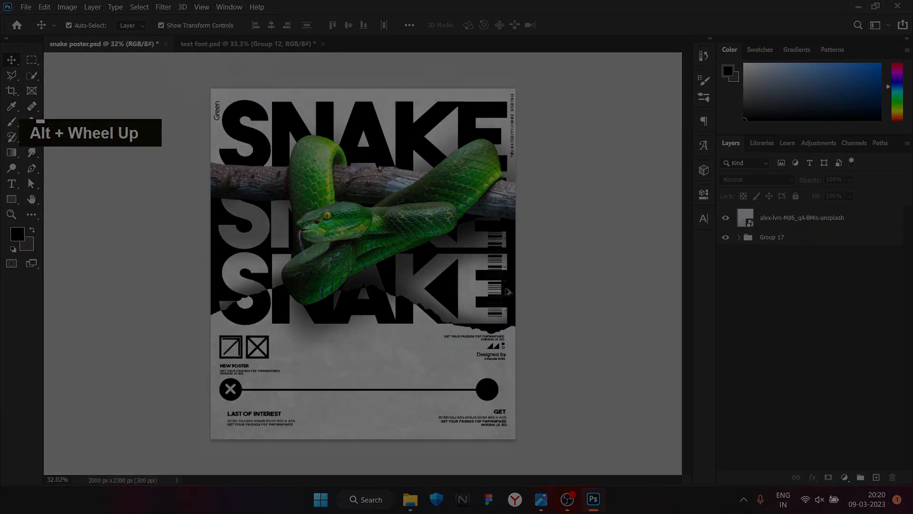